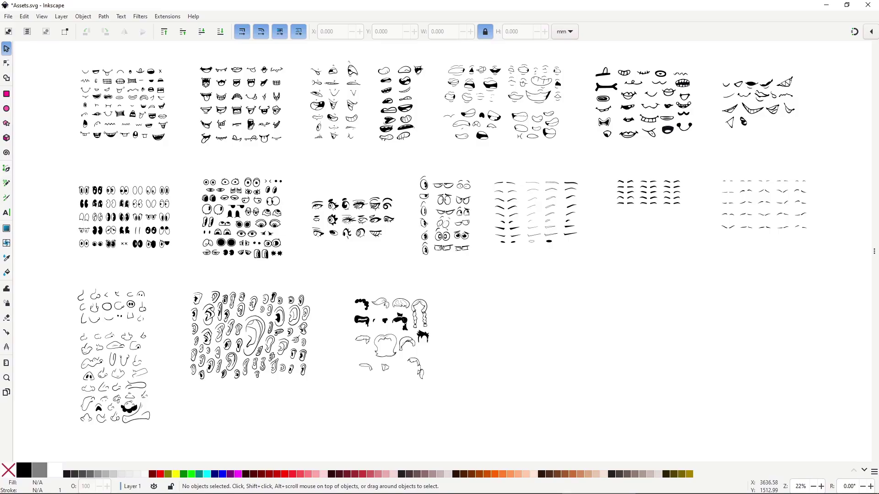
{"action": "scroll", "coordinate": [177, 173], "scroll_direction": "up", "scroll_amount": 3}
{"action": "scroll", "coordinate": [716, 357], "scroll_direction": "right", "scroll_amount": 3}
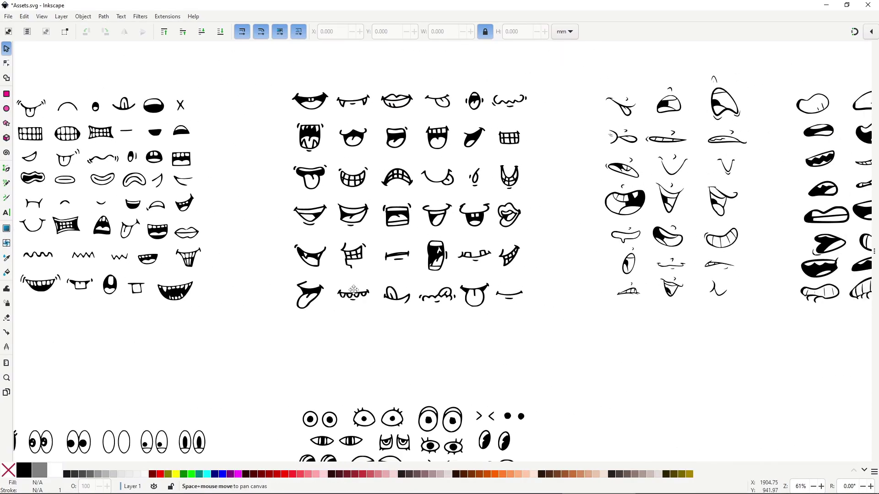
{"action": "scroll", "coordinate": [716, 357], "scroll_direction": "right", "scroll_amount": 3}
{"action": "scroll", "coordinate": [563, 355], "scroll_direction": "right", "scroll_amount": 3}
{"action": "scroll", "coordinate": [455, 359], "scroll_direction": "right", "scroll_amount": 2}
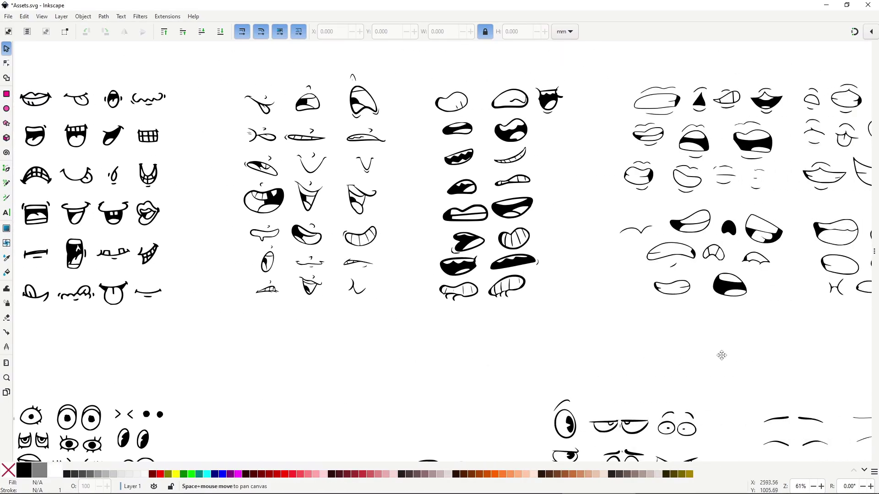
{"action": "scroll", "coordinate": [721, 355], "scroll_direction": "right", "scroll_amount": 4}
{"action": "scroll", "coordinate": [778, 332], "scroll_direction": "right", "scroll_amount": 5}
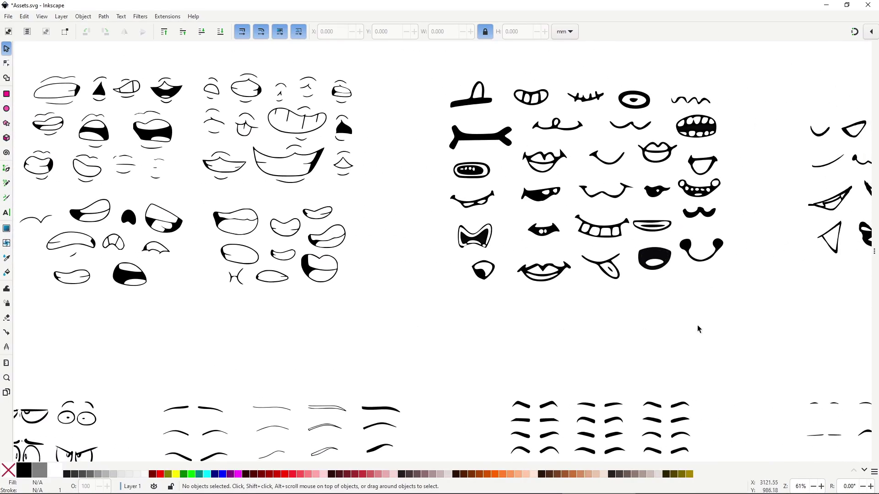
{"action": "scroll", "coordinate": [696, 330], "scroll_direction": "right", "scroll_amount": 4}
{"action": "scroll", "coordinate": [496, 319], "scroll_direction": "right", "scroll_amount": 1}
{"action": "scroll", "coordinate": [447, 280], "scroll_direction": "down", "scroll_amount": 3}
{"action": "scroll", "coordinate": [446, 281], "scroll_direction": "left", "scroll_amount": 3}
{"action": "scroll", "coordinate": [563, 309], "scroll_direction": "left", "scroll_amount": 4}
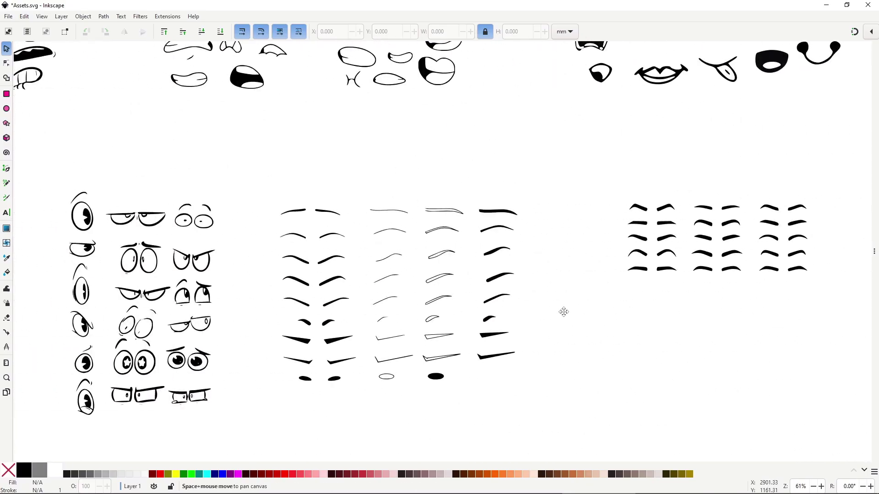
{"action": "scroll", "coordinate": [350, 288], "scroll_direction": "left", "scroll_amount": 1}
{"action": "scroll", "coordinate": [350, 290], "scroll_direction": "left", "scroll_amount": 3}
{"action": "scroll", "coordinate": [482, 345], "scroll_direction": "left", "scroll_amount": 4}
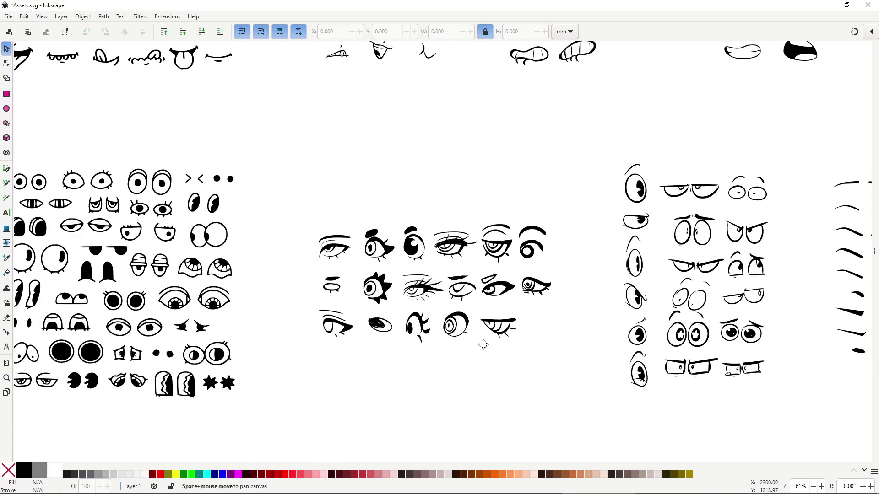
{"action": "scroll", "coordinate": [364, 334], "scroll_direction": "left", "scroll_amount": 2}
{"action": "scroll", "coordinate": [477, 334], "scroll_direction": "left", "scroll_amount": 2}
{"action": "scroll", "coordinate": [322, 340], "scroll_direction": "left", "scroll_amount": 2}
{"action": "scroll", "coordinate": [322, 339], "scroll_direction": "left", "scroll_amount": 3}
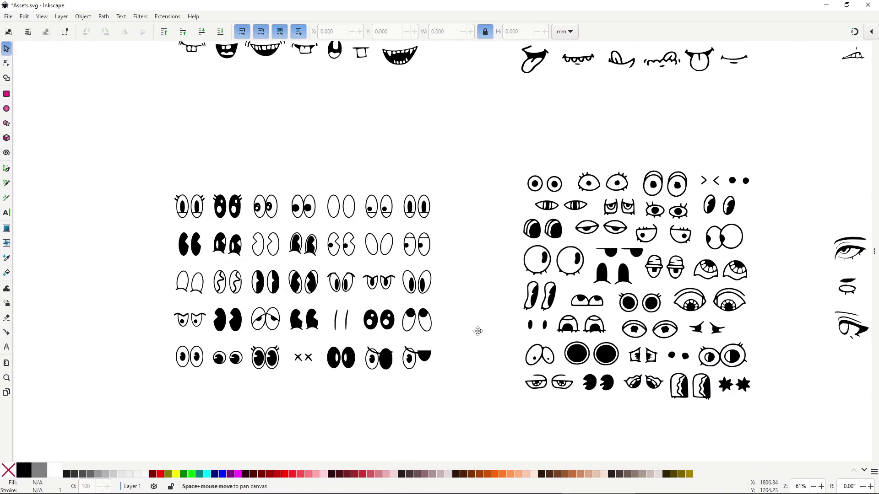
{"action": "scroll", "coordinate": [477, 330], "scroll_direction": "down", "scroll_amount": 3}
{"action": "scroll", "coordinate": [453, 262], "scroll_direction": "down", "scroll_amount": 3}
{"action": "scroll", "coordinate": [444, 106], "scroll_direction": "down", "scroll_amount": 1}
{"action": "scroll", "coordinate": [426, 290], "scroll_direction": "right", "scroll_amount": 1}
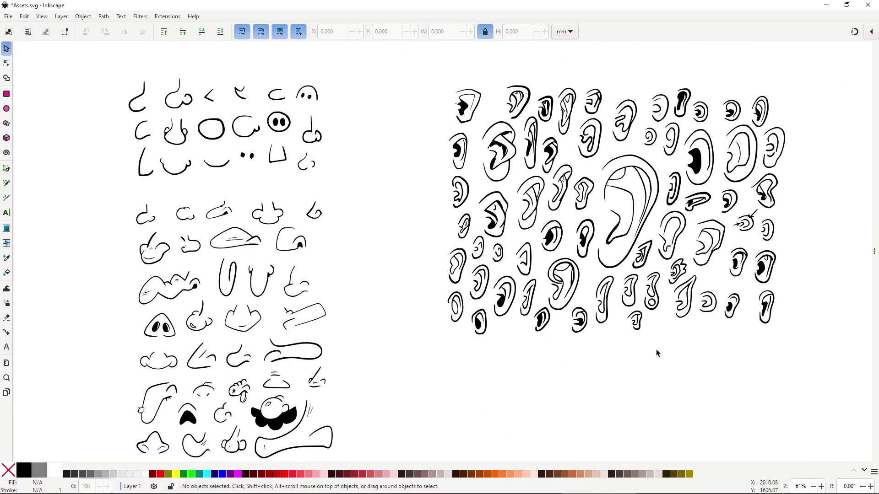
{"action": "scroll", "coordinate": [657, 353], "scroll_direction": "right", "scroll_amount": 3}
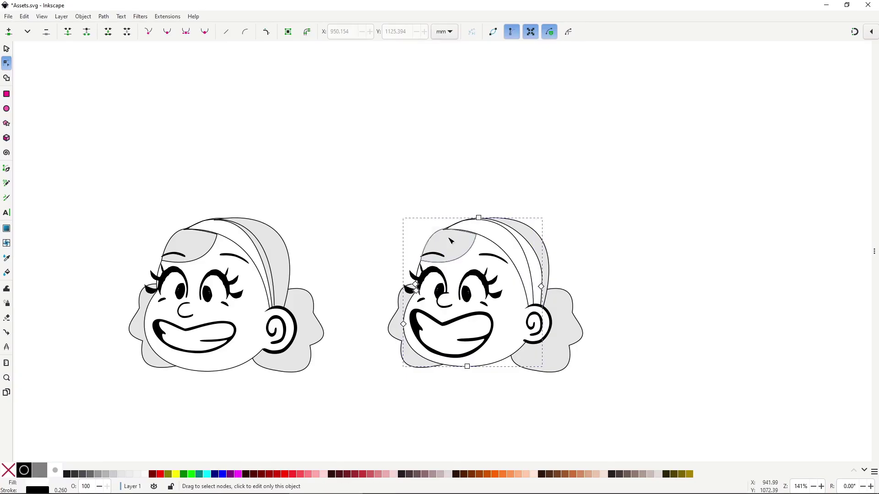
- Select the mouth on the copied girl's head
{"action": "left_click", "coordinate": [628, 278]}
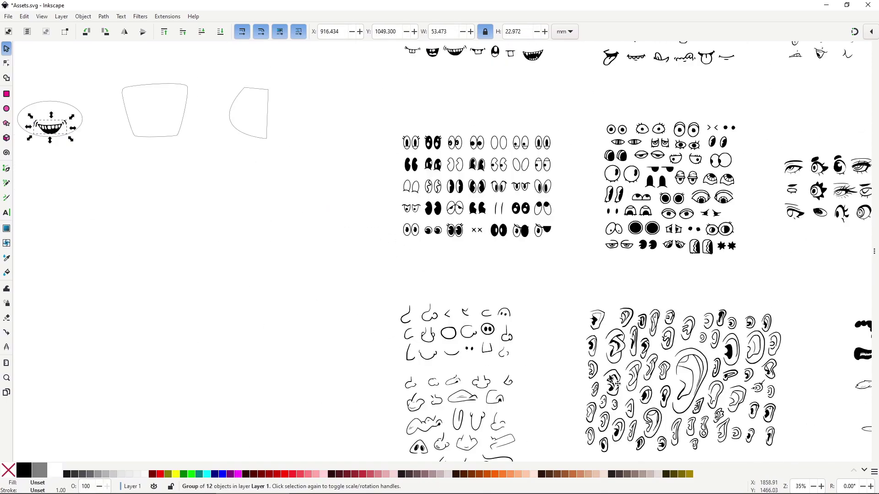
{"action": "scroll", "coordinate": [573, 270], "scroll_direction": "up", "scroll_amount": 4}
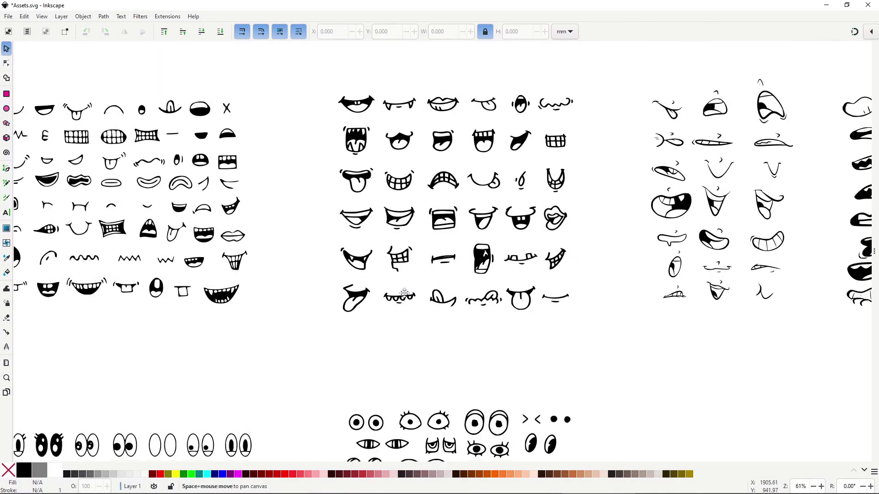
{"action": "scroll", "coordinate": [404, 294], "scroll_direction": "right", "scroll_amount": 3}
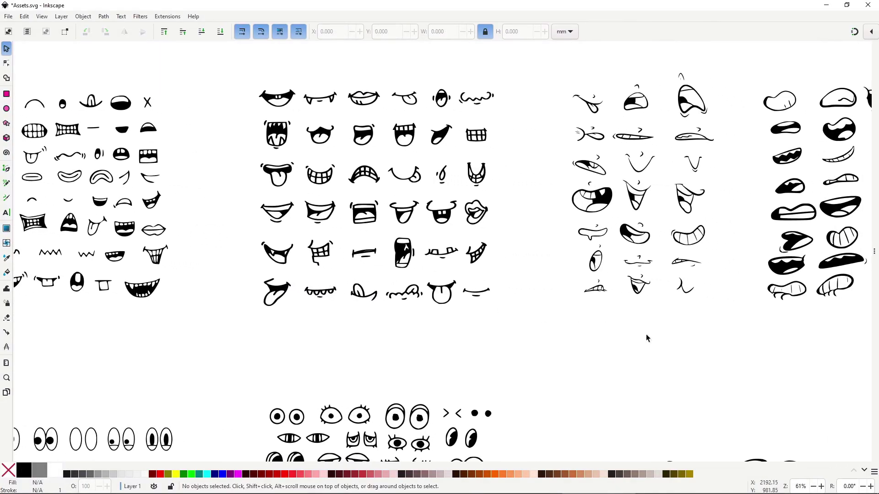
{"action": "scroll", "coordinate": [680, 355], "scroll_direction": "right", "scroll_amount": 4}
- Pan the canvas across to the neighbouring mouth sheets
{"action": "left_click_drag", "start_coordinate": [582, 355], "coordinate": [455, 358]}
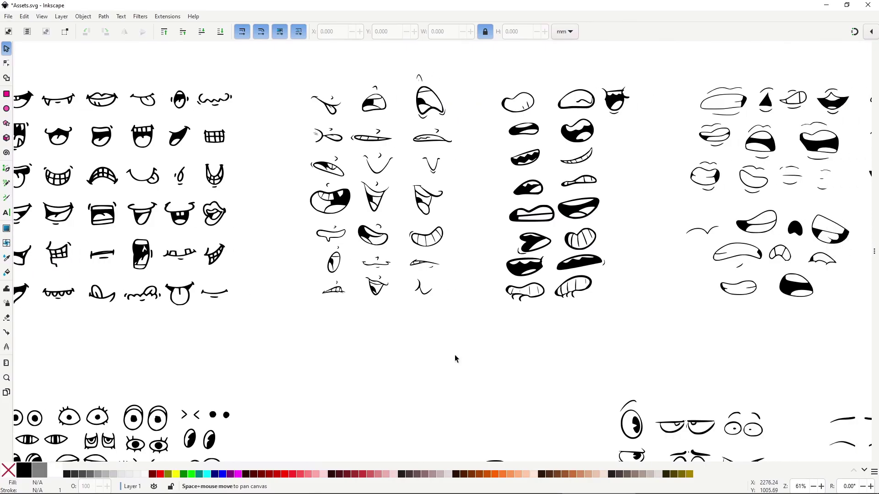
{"action": "left_click_drag", "start_coordinate": [774, 362], "coordinate": [515, 355]}
- Search Pinterest for 'cartoon eyes reference' and open the Drawing Style Types pin
{"action": "left_click_drag", "start_coordinate": [779, 334], "coordinate": [522, 326]}
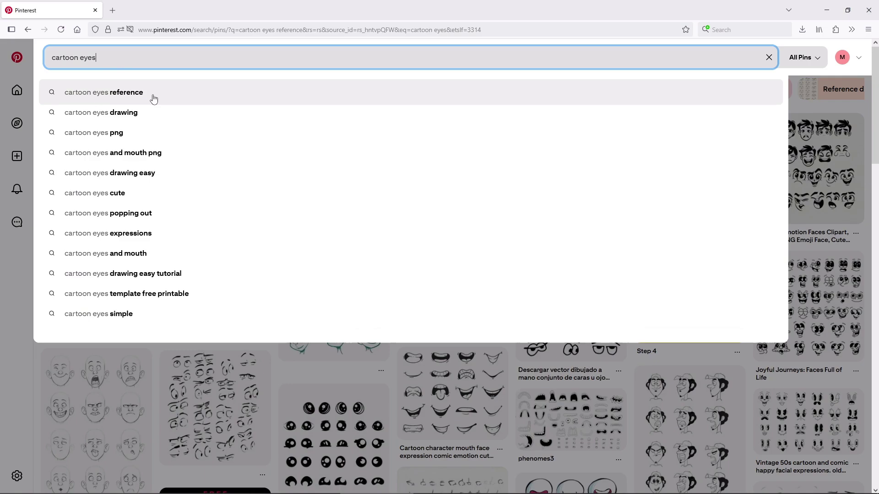
{"action": "left_click", "coordinate": [154, 99]}
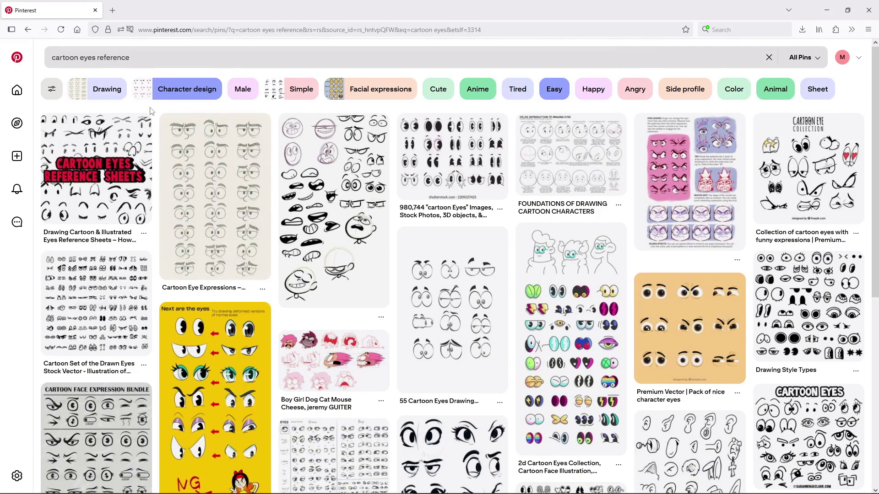
{"action": "mouse_move", "coordinate": [571, 338]}
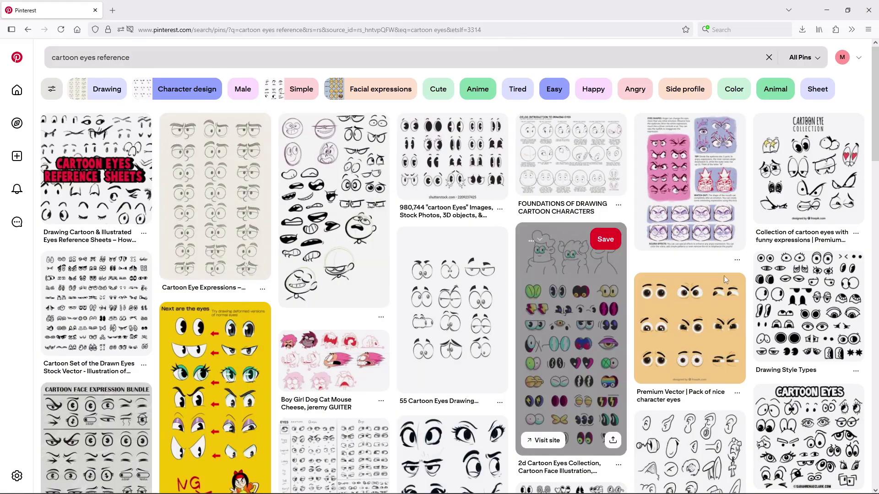
{"action": "left_click", "coordinate": [796, 312]}
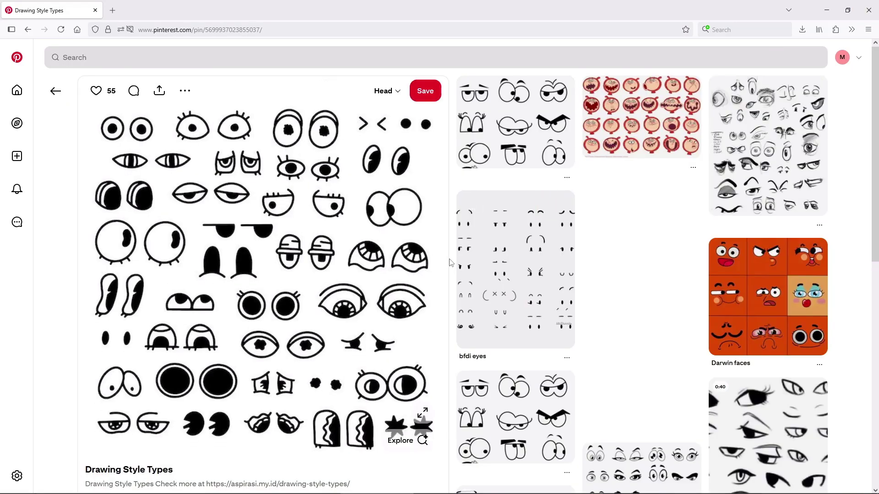
{"action": "scroll", "coordinate": [450, 261], "scroll_direction": "down", "scroll_amount": 2}
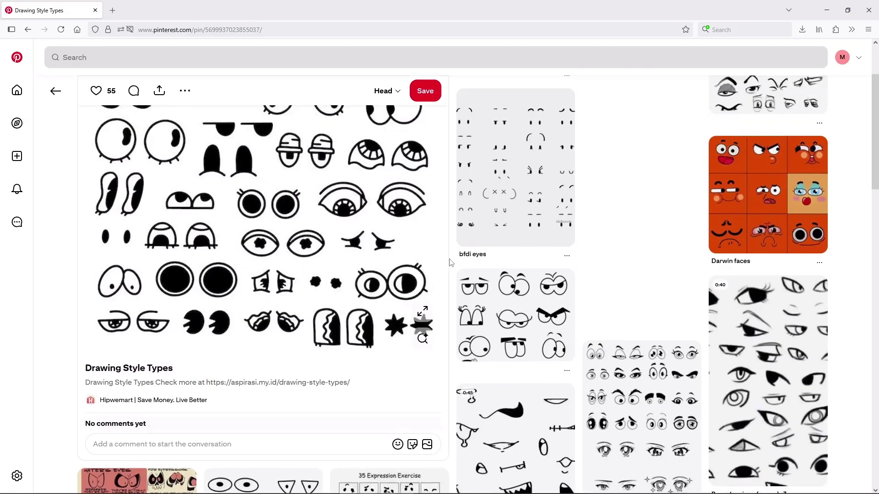
{"action": "scroll", "coordinate": [450, 261], "scroll_direction": "down", "scroll_amount": 2}
{"action": "scroll", "coordinate": [450, 261], "scroll_direction": "down", "scroll_amount": 3}
{"action": "scroll", "coordinate": [450, 262], "scroll_direction": "down", "scroll_amount": 3}
{"action": "scroll", "coordinate": [450, 262], "scroll_direction": "down", "scroll_amount": 3}
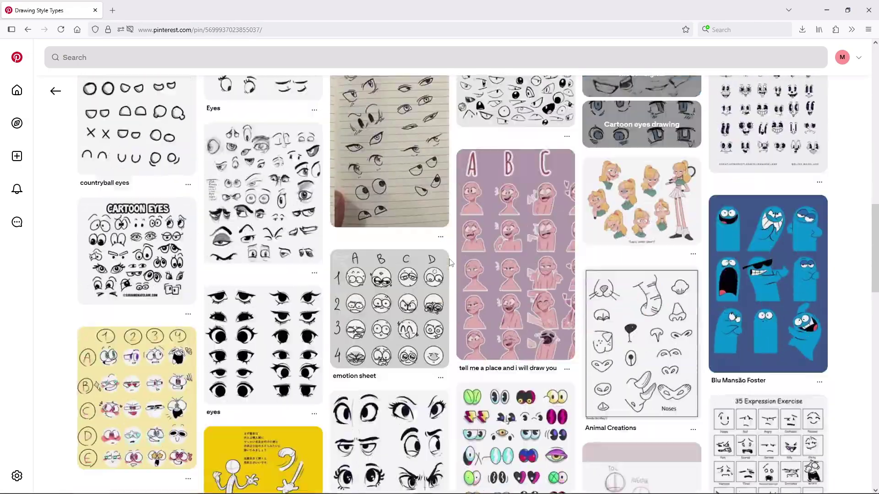
{"action": "scroll", "coordinate": [450, 261], "scroll_direction": "up", "scroll_amount": 10}
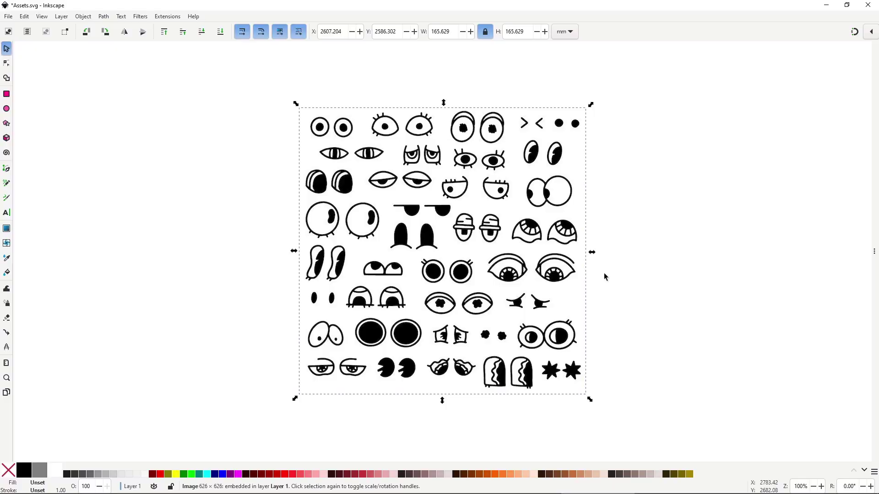
- Trace the eye sheet image into vector paths and move them off the original
{"action": "left_click", "coordinate": [104, 17]}
{"action": "left_click", "coordinate": [120, 49]}
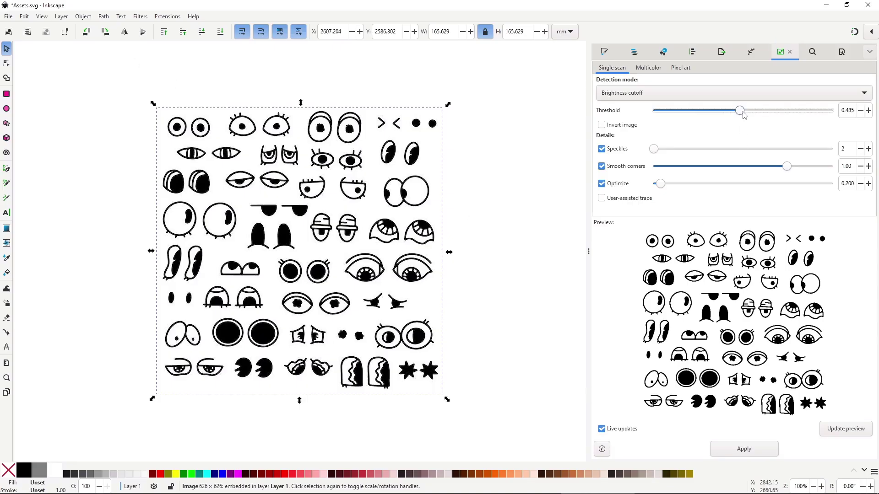
{"action": "left_click", "coordinate": [743, 449]}
{"action": "left_click_drag", "start_coordinate": [590, 253], "coordinate": [873, 253]}
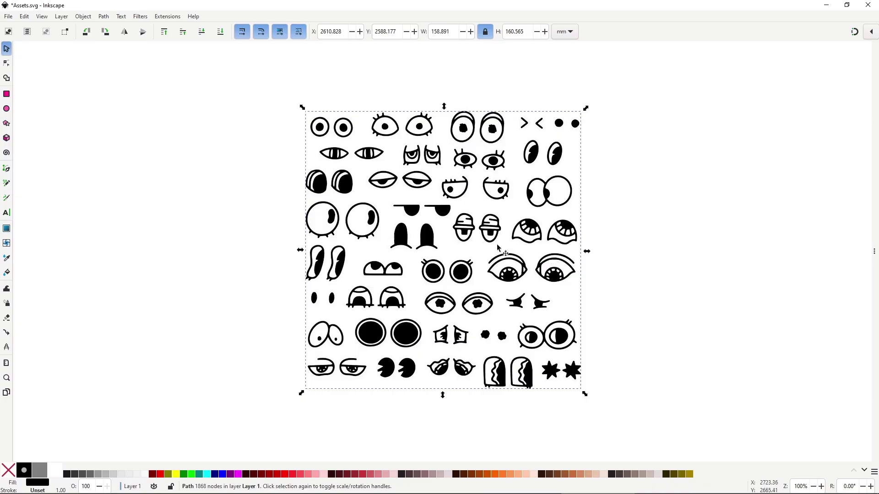
{"action": "left_click_drag", "start_coordinate": [499, 249], "coordinate": [585, 234]}
- Break the traced eye path apart into 68 separate shapes
{"action": "key", "text": "n"}
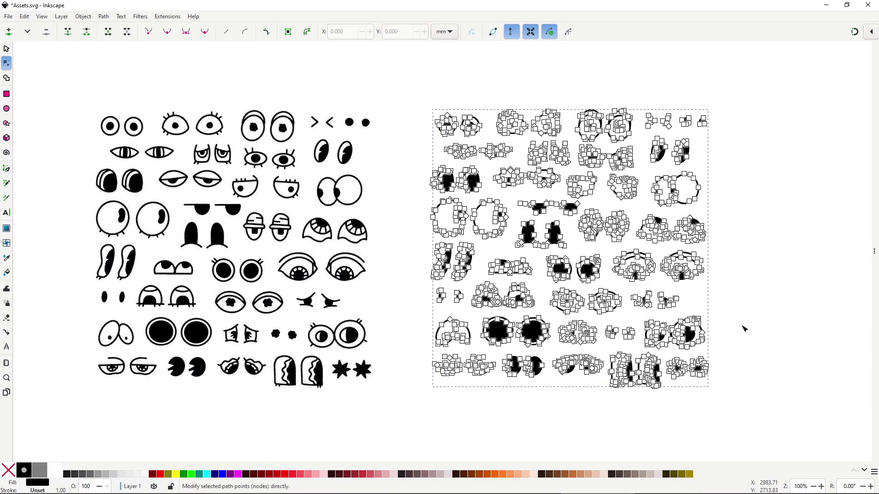
{"action": "key", "text": "s"}
{"action": "left_click", "coordinate": [104, 17]}
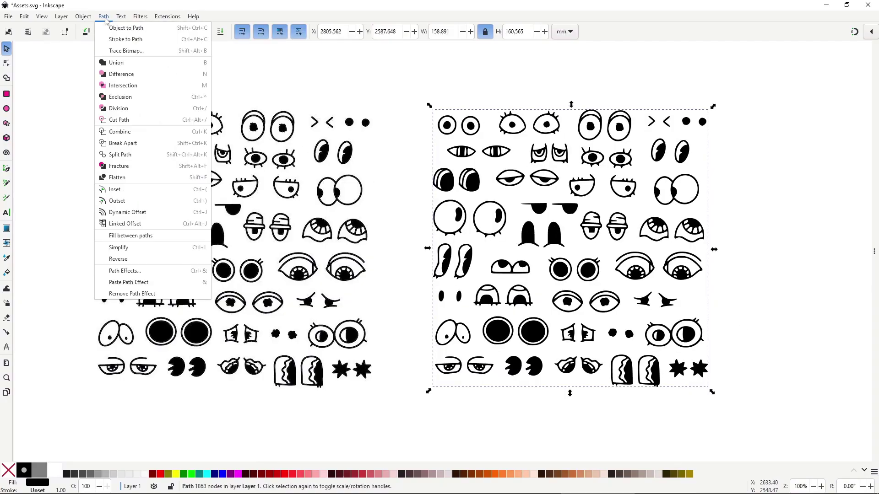
{"action": "left_click", "coordinate": [122, 143]}
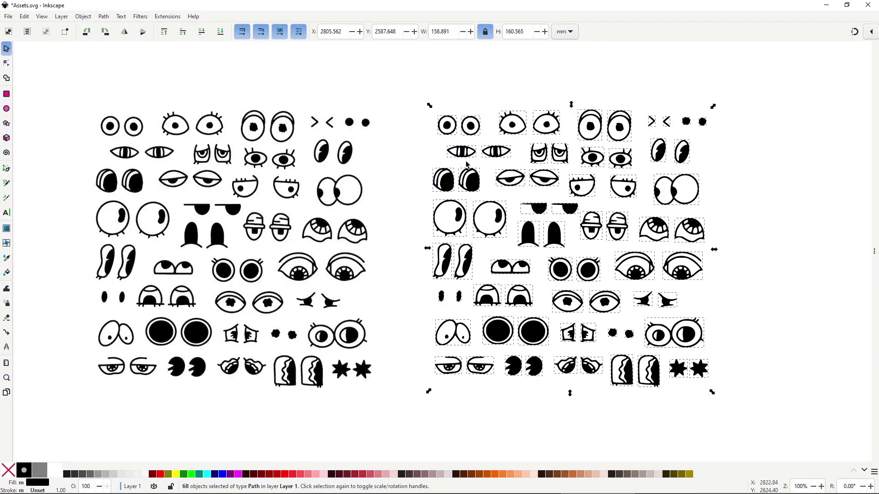
- Move the top-left eye pair and the next pair above the sheet
{"action": "left_click", "coordinate": [471, 116]}
{"action": "mouse_move", "coordinate": [414, 110]}
{"action": "left_mouse_down"}
{"action": "mouse_move", "coordinate": [490, 147]}
{"action": "mouse_move", "coordinate": [459, 95]}
{"action": "left_mouse_up"}
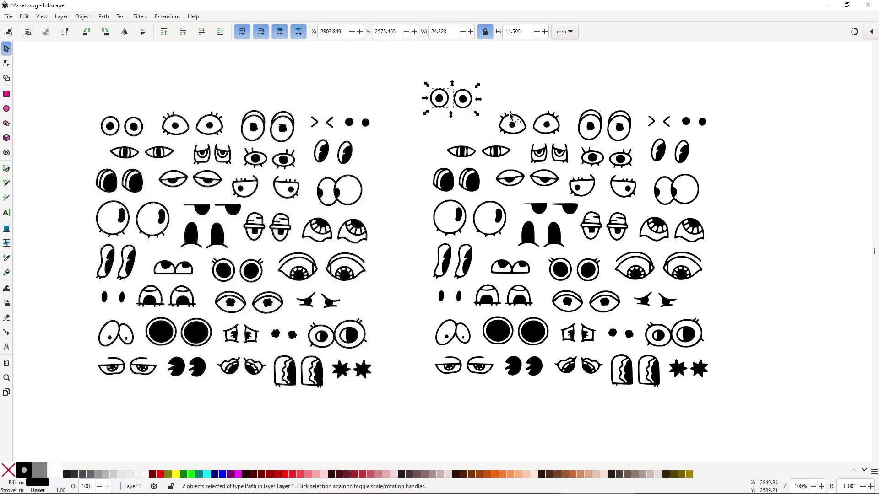
{"action": "scroll", "coordinate": [458, 95], "scroll_direction": "up", "scroll_amount": 3}
{"action": "mouse_move", "coordinate": [440, 172]}
{"action": "left_mouse_down"}
{"action": "mouse_move", "coordinate": [522, 221]}
{"action": "mouse_move", "coordinate": [504, 171]}
{"action": "left_mouse_up"}
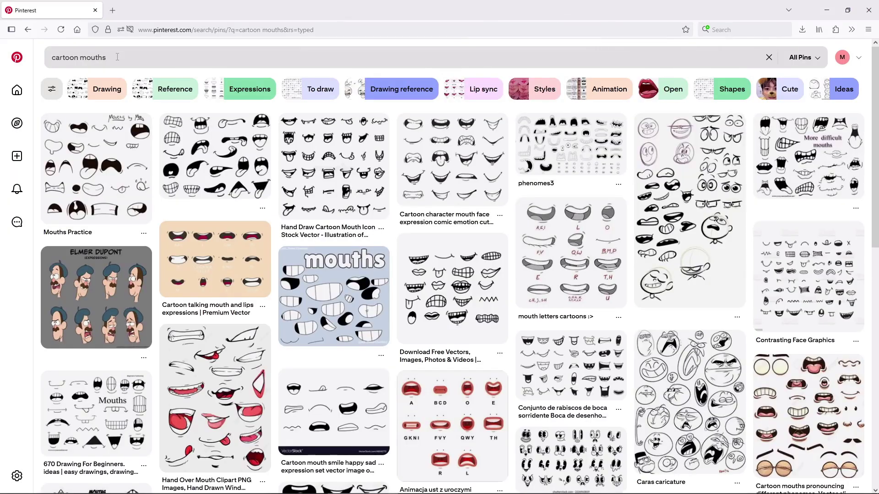
- Search Pinterest for cartoon noses, then cartoon ears
{"action": "double_click", "coordinate": [118, 57]}
{"action": "type", "text": "noses"}
{"action": "key", "text": "Return"}
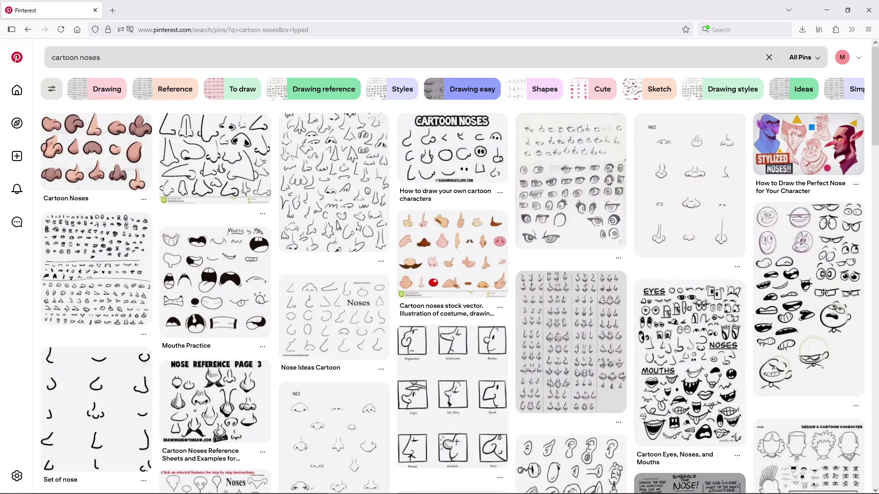
{"action": "double_click", "coordinate": [111, 53]}
{"action": "type", "text": "ears"}
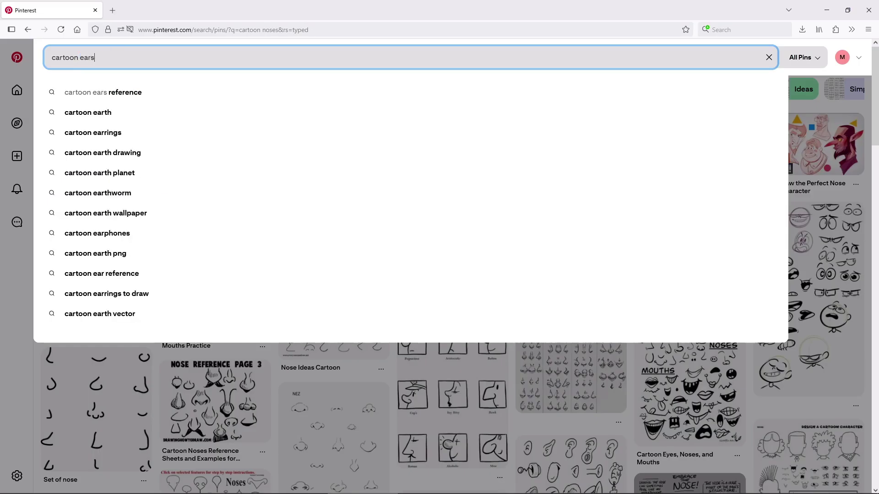
{"action": "key", "text": "Return"}
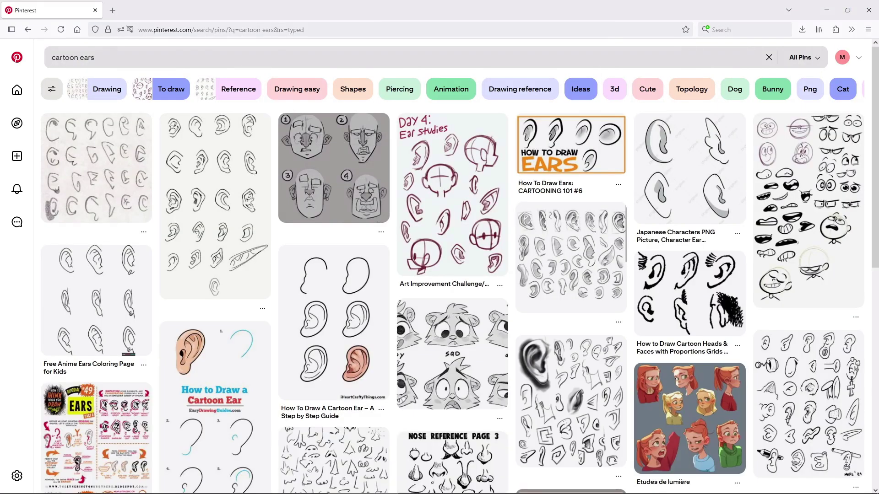
- Search Pinterest for cartoon hands, then cartoon feet
{"action": "double_click", "coordinate": [102, 55]}
{"action": "type", "text": "hands"}
{"action": "key", "text": "Return"}
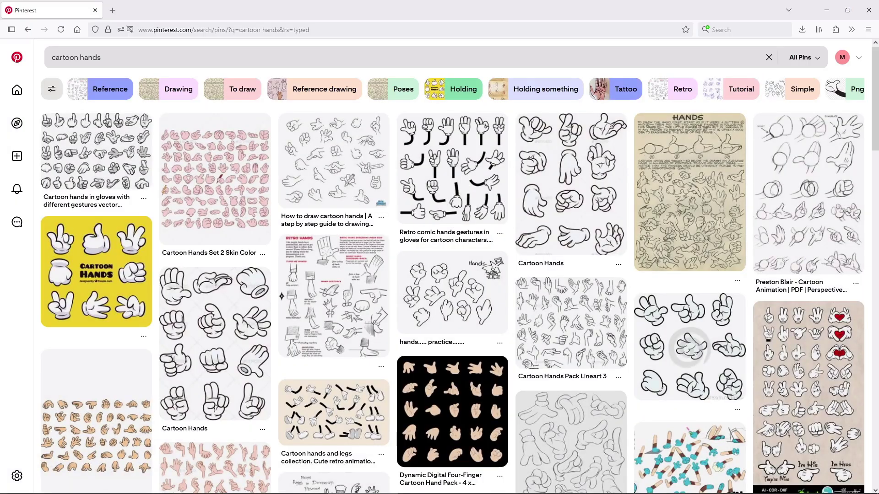
{"action": "double_click", "coordinate": [88, 57]}
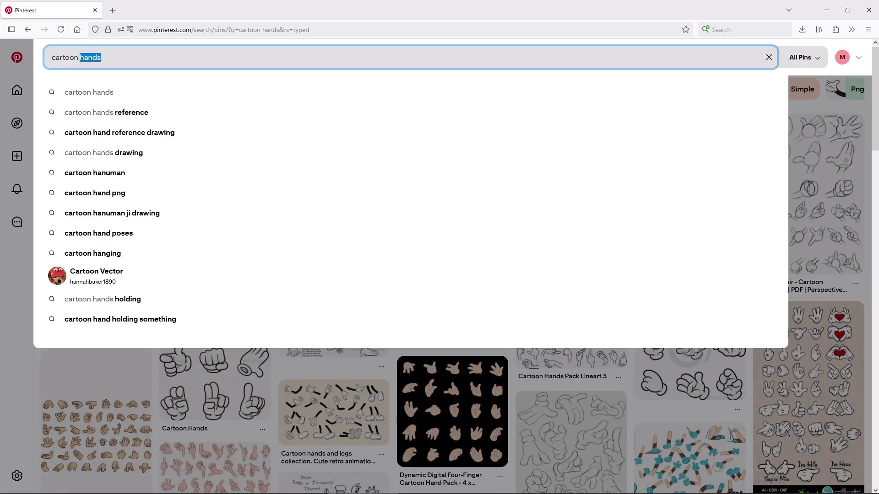
{"action": "type", "text": "feet"}
{"action": "key", "text": "Return"}
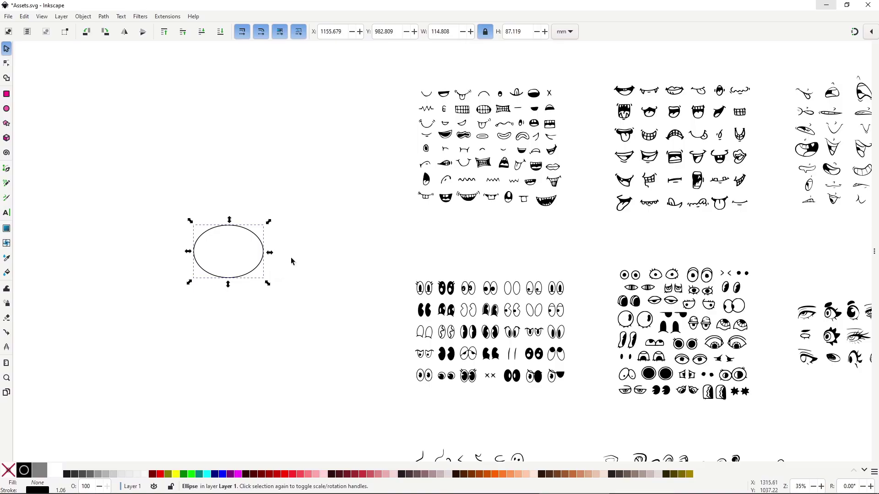
- Paste a fanged mouth into the ellipse and enlarge it to fit
{"action": "left_click", "coordinate": [357, 255]}
{"action": "key", "text": "ctrl+v"}
{"action": "left_click_drag", "start_coordinate": [209, 294], "coordinate": [225, 311]}
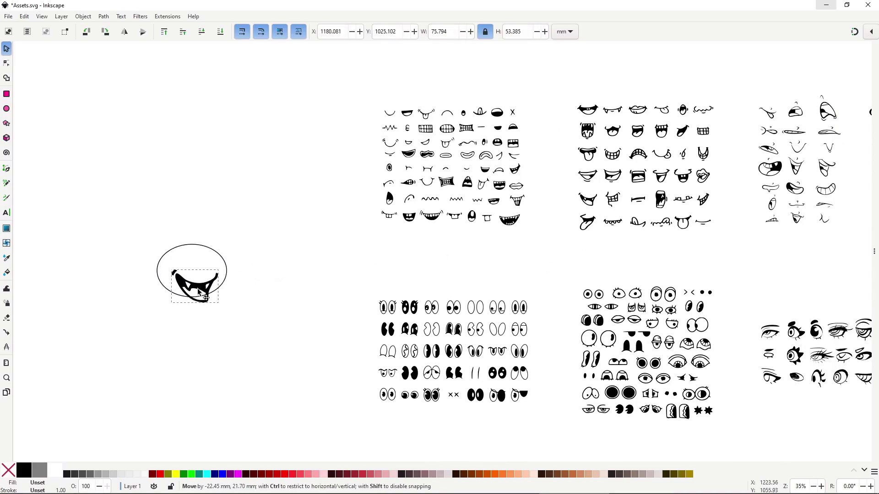
{"action": "scroll", "coordinate": [694, 269], "scroll_direction": "right", "scroll_amount": 3}
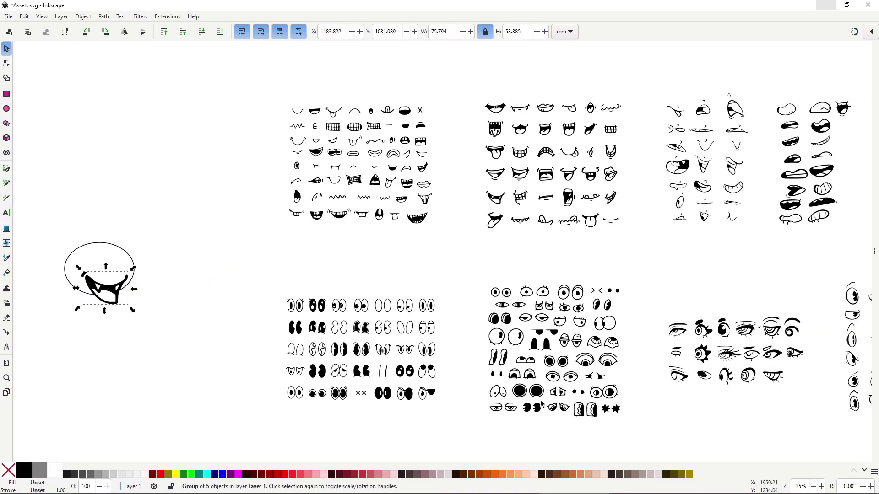
- Add big eyes above the mouth and an ear on the face's left side
{"action": "left_click", "coordinate": [152, 290]}
{"action": "key", "text": "ctrl+v"}
{"action": "left_click_drag", "start_coordinate": [137, 255], "coordinate": [119, 262]}
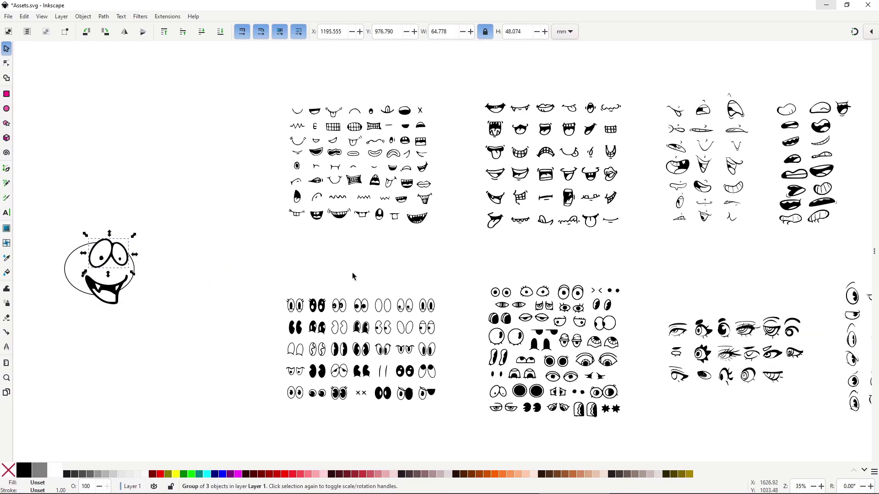
{"action": "scroll", "coordinate": [352, 276], "scroll_direction": "down", "scroll_amount": 4}
{"action": "key", "text": "ctrl+v"}
{"action": "scroll", "coordinate": [332, 252], "scroll_direction": "up", "scroll_amount": 2}
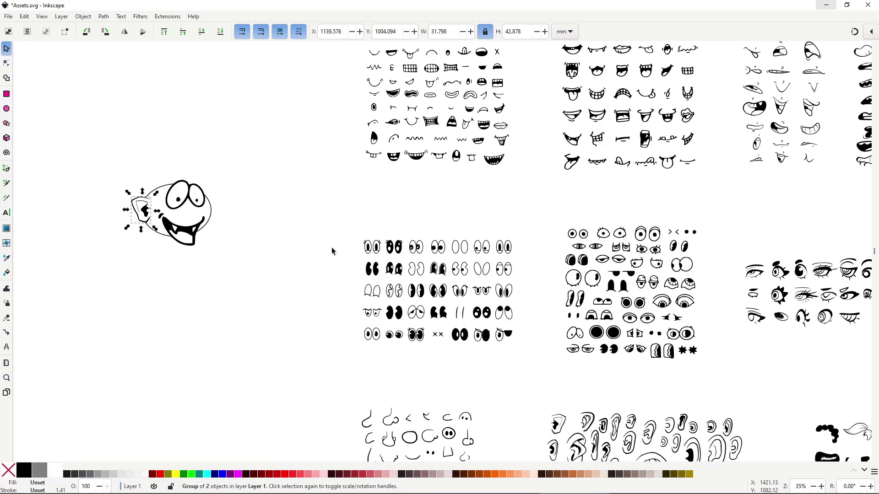
{"action": "scroll", "coordinate": [435, 335], "scroll_direction": "down", "scroll_amount": 3}
{"action": "left_click", "coordinate": [220, 197]}
{"action": "scroll", "coordinate": [348, 271], "scroll_direction": "up", "scroll_amount": 3}
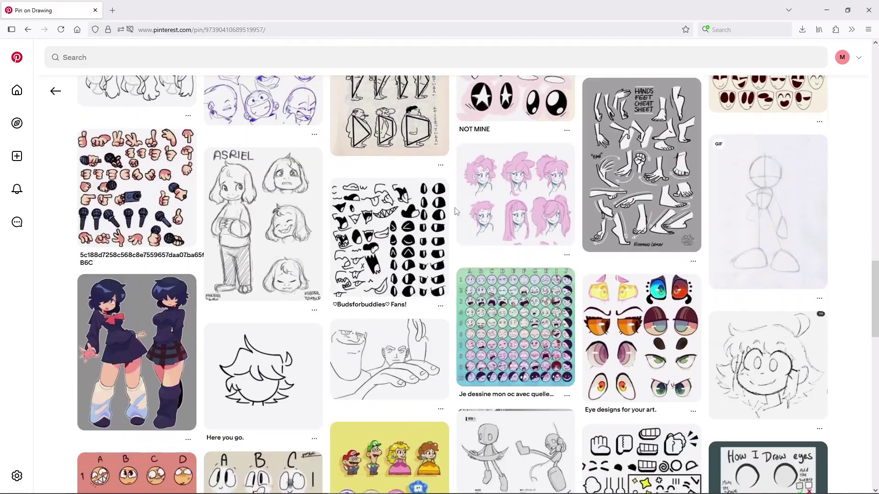
{"action": "scroll", "coordinate": [454, 208], "scroll_direction": "down", "scroll_amount": 2}
{"action": "scroll", "coordinate": [454, 208], "scroll_direction": "down", "scroll_amount": 4}
{"action": "scroll", "coordinate": [454, 208], "scroll_direction": "down", "scroll_amount": 2}
{"action": "scroll", "coordinate": [455, 210], "scroll_direction": "down", "scroll_amount": 3}
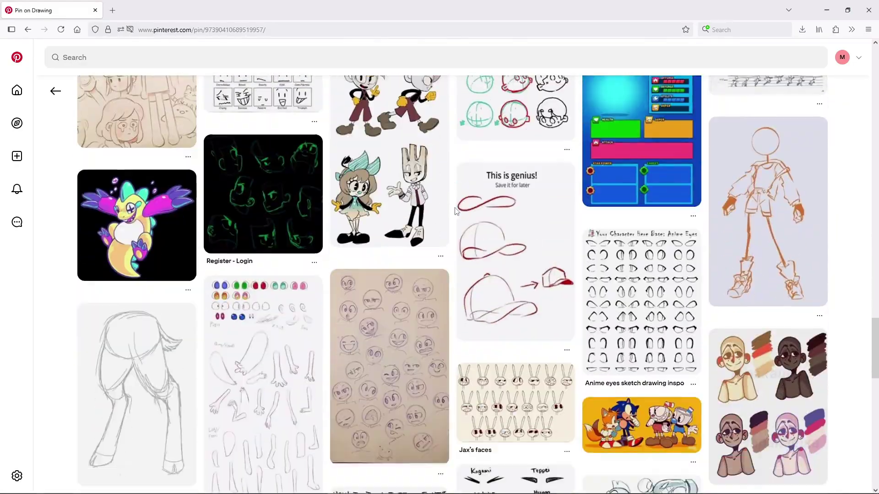
- Browse the anime-eye and eye-nose-mouth pins, ending on the i-restuff Tumblr tutorial pin
{"action": "left_click", "coordinate": [612, 331]}
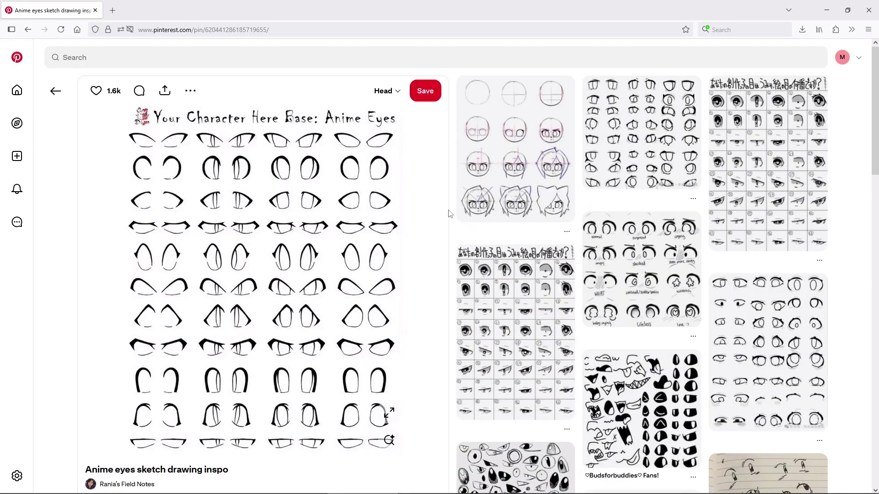
{"action": "scroll", "coordinate": [450, 213], "scroll_direction": "down", "scroll_amount": 1}
{"action": "scroll", "coordinate": [450, 214], "scroll_direction": "down", "scroll_amount": 3}
{"action": "scroll", "coordinate": [450, 213], "scroll_direction": "down", "scroll_amount": 3}
{"action": "scroll", "coordinate": [449, 214], "scroll_direction": "down", "scroll_amount": 3}
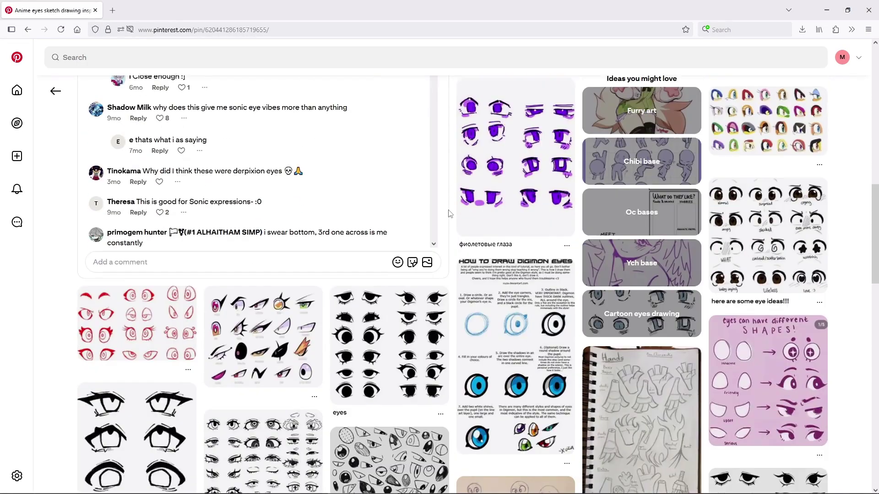
{"action": "scroll", "coordinate": [450, 213], "scroll_direction": "down", "scroll_amount": 2}
{"action": "scroll", "coordinate": [452, 218], "scroll_direction": "down", "scroll_amount": 2}
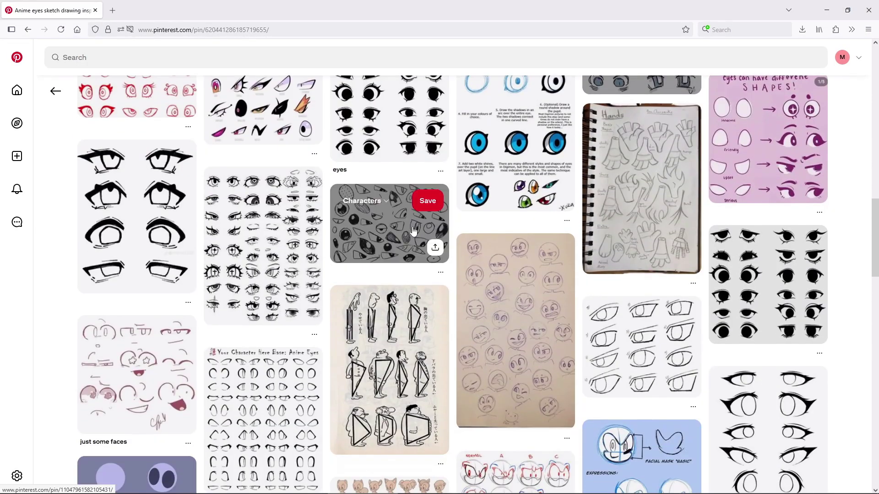
{"action": "left_click", "coordinate": [414, 231]}
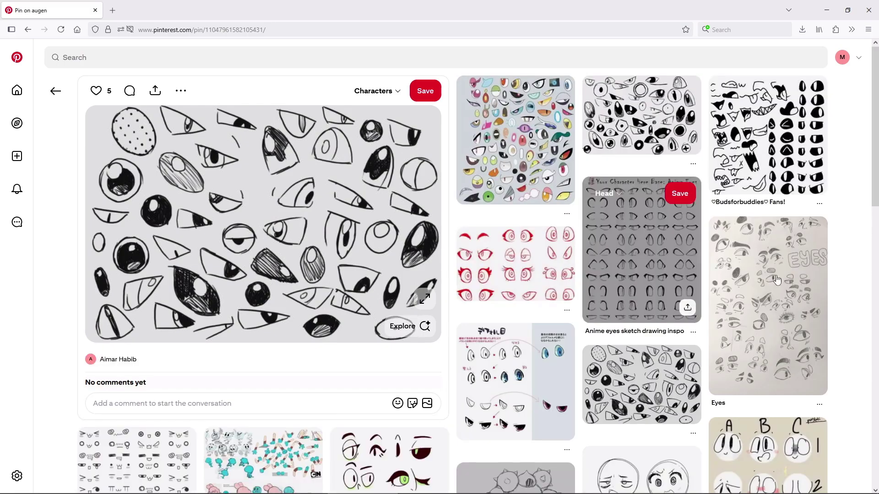
{"action": "scroll", "coordinate": [767, 172], "scroll_direction": "down", "scroll_amount": 2}
{"action": "left_click", "coordinate": [409, 402]}
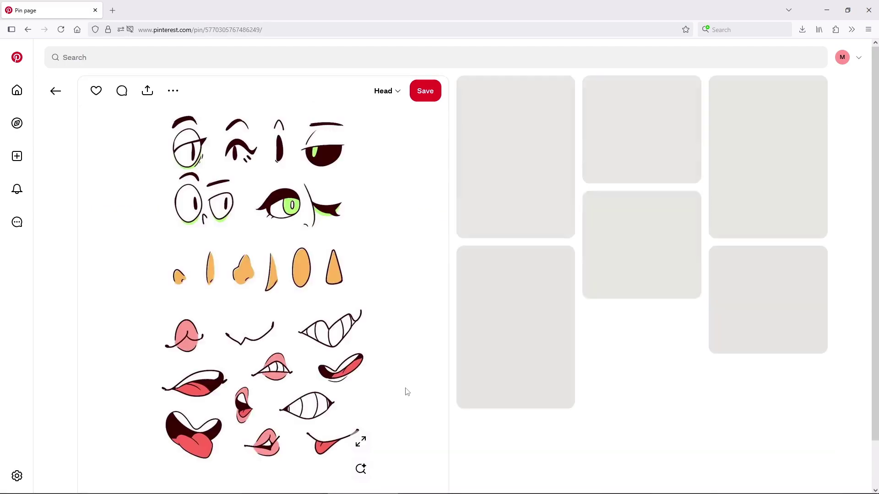
{"action": "scroll", "coordinate": [448, 170], "scroll_direction": "down", "scroll_amount": 2}
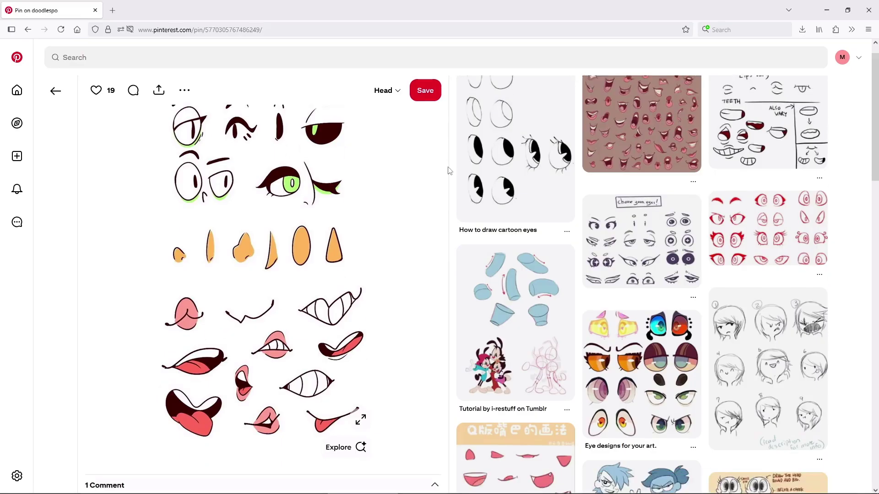
{"action": "left_click", "coordinate": [493, 232]}
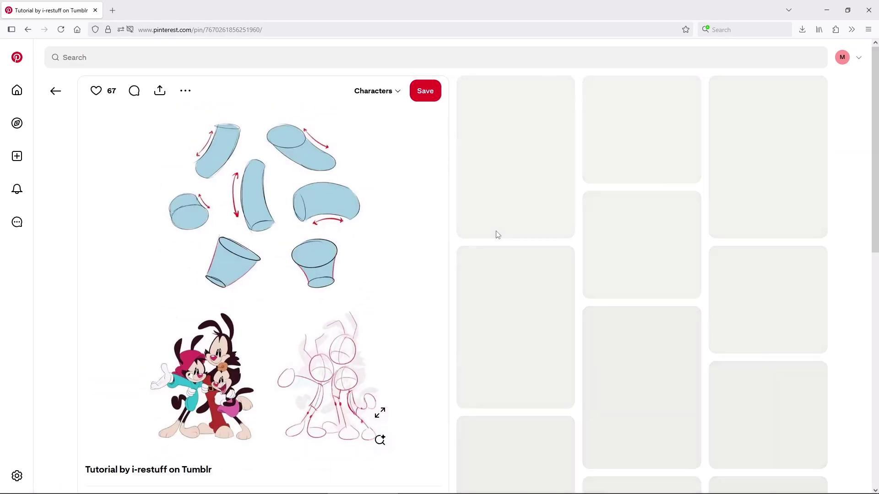
{"action": "scroll", "coordinate": [441, 245], "scroll_direction": "down", "scroll_amount": 1}
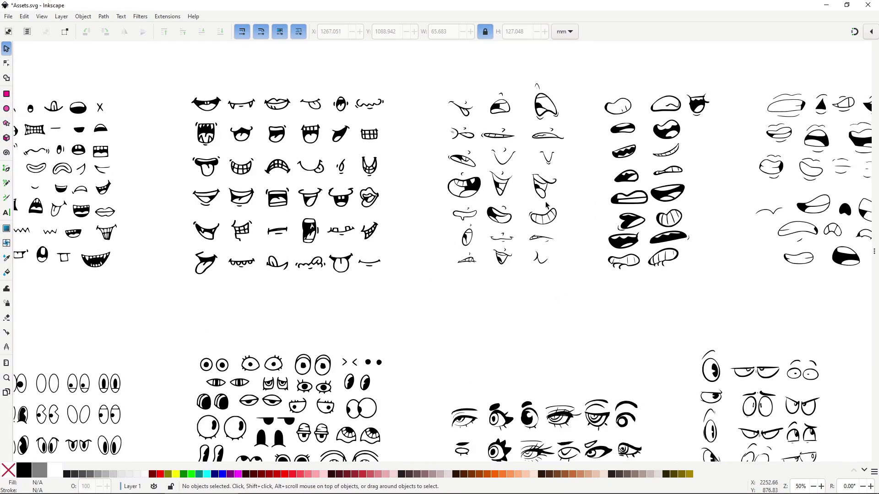
{"action": "scroll", "coordinate": [546, 308], "scroll_direction": "left", "scroll_amount": 10}
{"action": "scroll", "coordinate": [412, 316], "scroll_direction": "down", "scroll_amount": 3}
- Place the thin mouth in the ellipse and stretch it into a tall oval head
{"action": "mouse_move", "coordinate": [283, 329]}
{"action": "left_mouse_down"}
{"action": "mouse_move", "coordinate": [278, 352]}
{"action": "mouse_move", "coordinate": [266, 349]}
{"action": "left_mouse_up"}
{"action": "left_click", "coordinate": [478, 240]}
{"action": "scroll", "coordinate": [479, 241], "scroll_direction": "right", "scroll_amount": 5}
{"action": "scroll", "coordinate": [668, 306], "scroll_direction": "up", "scroll_amount": 3}
{"action": "scroll", "coordinate": [669, 306], "scroll_direction": "down", "scroll_amount": 3}
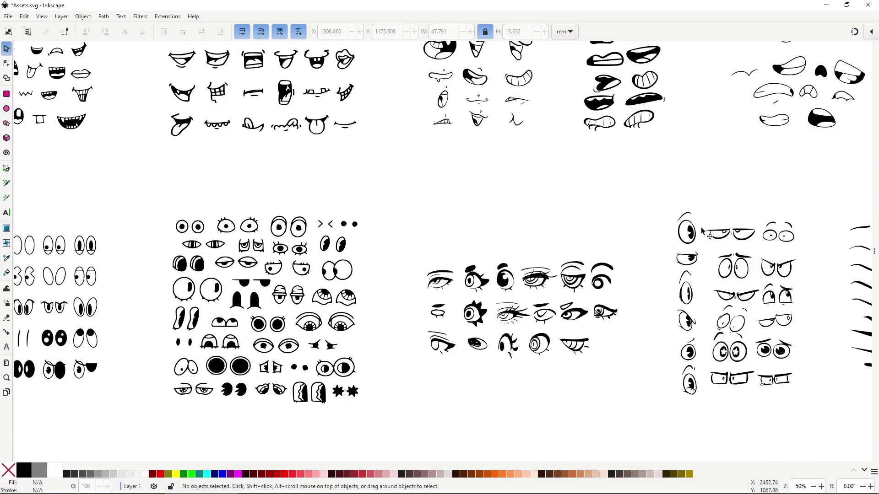
{"action": "scroll", "coordinate": [412, 309], "scroll_direction": "left", "scroll_amount": 5}
{"action": "left_click_drag", "start_coordinate": [282, 312], "coordinate": [330, 295]}
{"action": "scroll", "coordinate": [364, 143], "scroll_direction": "down", "scroll_amount": 2}
{"action": "scroll", "coordinate": [364, 142], "scroll_direction": "down", "scroll_amount": 3}
{"action": "scroll", "coordinate": [411, 290], "scroll_direction": "left", "scroll_amount": 3}
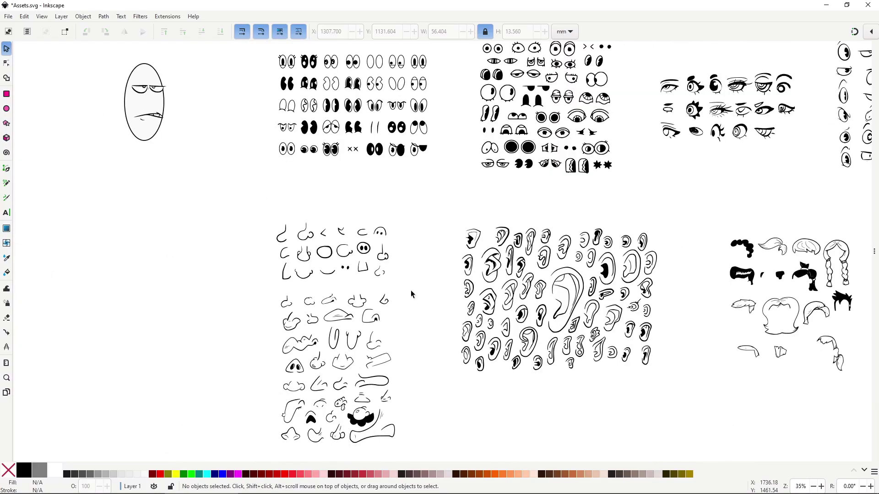
{"action": "key", "text": "c"}
{"action": "key", "text": "s"}
{"action": "scroll", "coordinate": [167, 81], "scroll_direction": "up", "scroll_amount": 2}
{"action": "left_click", "coordinate": [167, 81]}
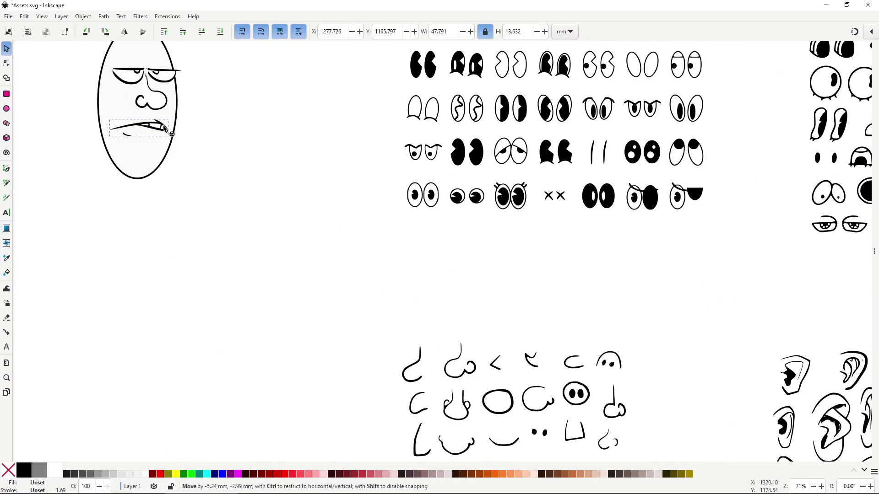
{"action": "scroll", "coordinate": [254, 279], "scroll_direction": "up", "scroll_amount": 2}
{"action": "scroll", "coordinate": [255, 279], "scroll_direction": "down", "scroll_amount": 2}
{"action": "scroll", "coordinate": [411, 288], "scroll_direction": "down", "scroll_amount": 5}
{"action": "scroll", "coordinate": [429, 291], "scroll_direction": "up", "scroll_amount": 3}
{"action": "scroll", "coordinate": [429, 292], "scroll_direction": "down", "scroll_amount": 2}
- Paste an ear beside the face and send it behind the head
{"action": "key", "text": "ctrl+v"}
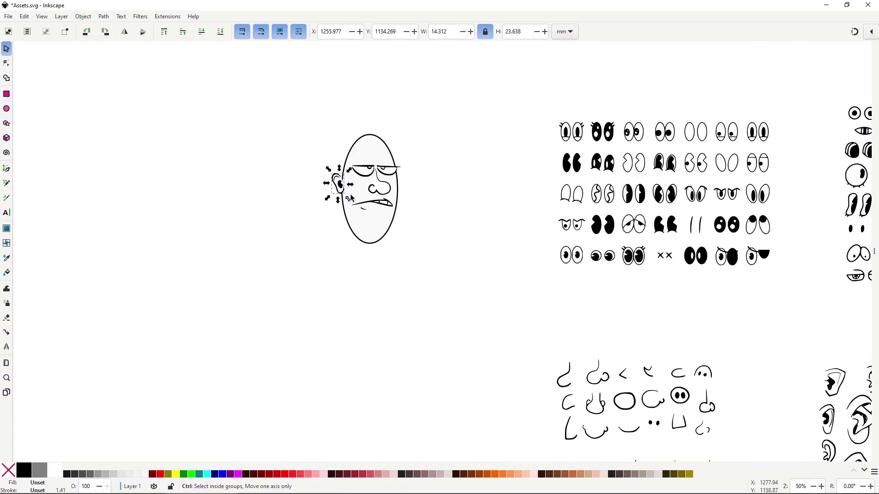
{"action": "scroll", "coordinate": [334, 177], "scroll_direction": "up", "scroll_amount": 3}
{"action": "left_click", "coordinate": [244, 165]}
{"action": "scroll", "coordinate": [240, 158], "scroll_direction": "up", "scroll_amount": 2}
{"action": "scroll", "coordinate": [239, 158], "scroll_direction": "right", "scroll_amount": 2}
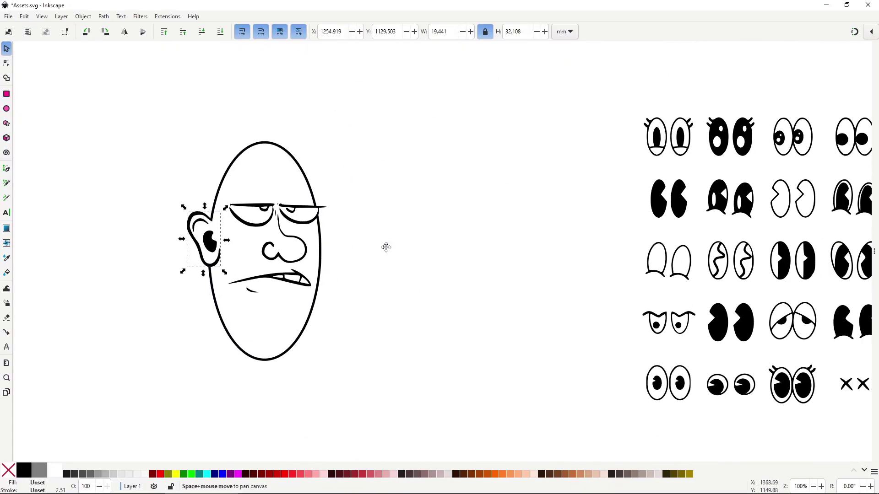
{"action": "key", "text": "End"}
{"action": "key", "text": "Tab"}
- Draw a Bezier hair patch, fill it black, and send it to the back
{"action": "key", "text": "b"}
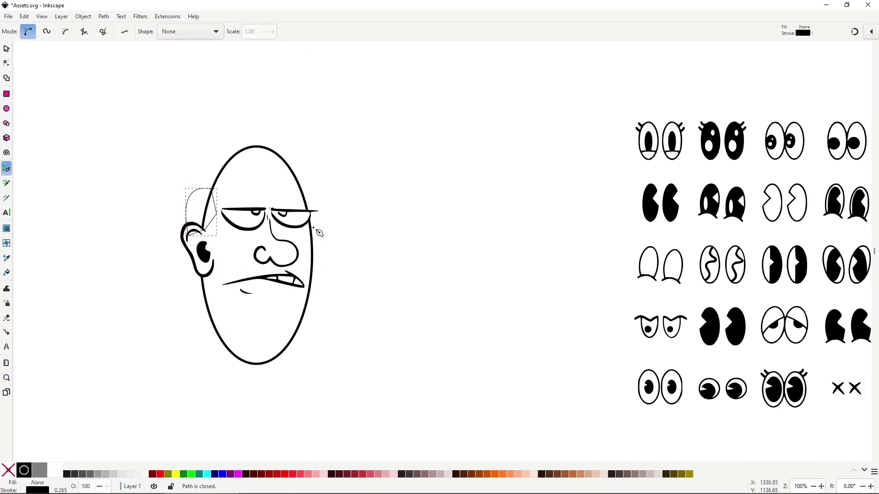
{"action": "key", "text": "d"}
{"action": "left_click", "coordinate": [204, 252]}
{"action": "key", "text": "s"}
{"action": "key", "text": "End"}
{"action": "key", "text": "Escape"}
{"action": "scroll", "coordinate": [229, 247], "scroll_direction": "down", "scroll_amount": 2}
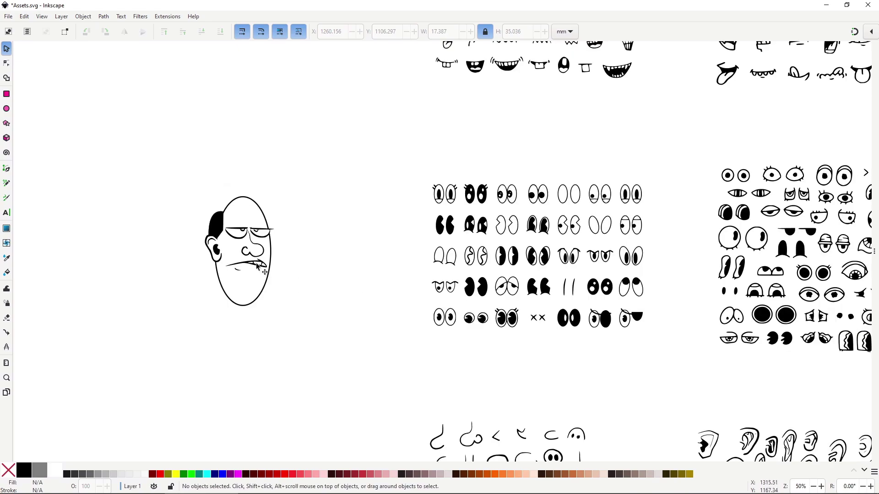
{"action": "scroll", "coordinate": [257, 265], "scroll_direction": "down", "scroll_amount": 2}
{"action": "scroll", "coordinate": [571, 273], "scroll_direction": "right", "scroll_amount": 5}
{"action": "scroll", "coordinate": [600, 294], "scroll_direction": "right", "scroll_amount": 3}
{"action": "scroll", "coordinate": [599, 295], "scroll_direction": "up", "scroll_amount": 1}
{"action": "scroll", "coordinate": [715, 314], "scroll_direction": "up", "scroll_amount": 2}
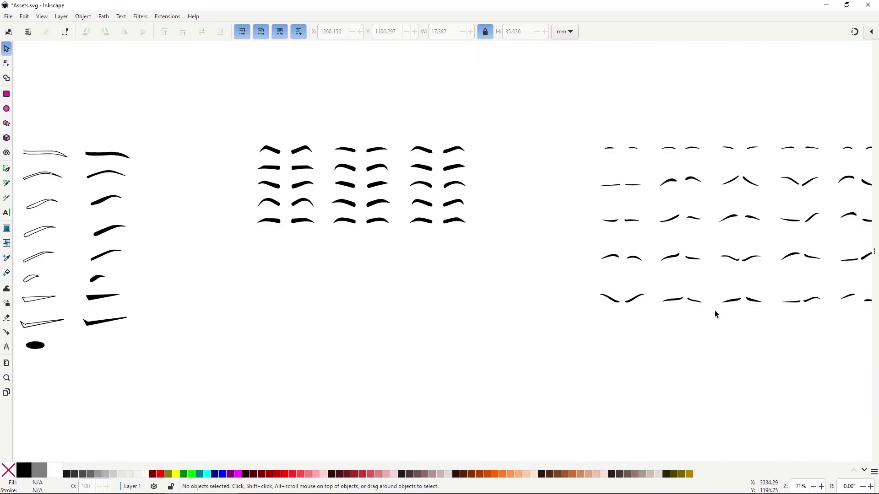
{"action": "scroll", "coordinate": [714, 314], "scroll_direction": "right", "scroll_amount": 5}
{"action": "scroll", "coordinate": [602, 319], "scroll_direction": "left", "scroll_amount": 15}
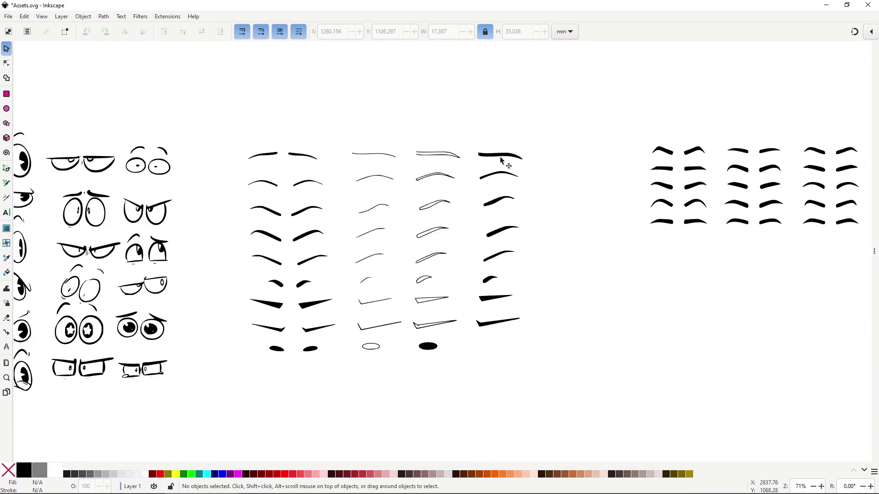
- Place a thick eyebrow on the face, tilt it, and reshape its nodes
{"action": "left_click", "coordinate": [687, 170]}
{"action": "scroll", "coordinate": [480, 240], "scroll_direction": "left", "scroll_amount": 15}
{"action": "scroll", "coordinate": [343, 247], "scroll_direction": "up", "scroll_amount": 4}
{"action": "left_click", "coordinate": [416, 237]}
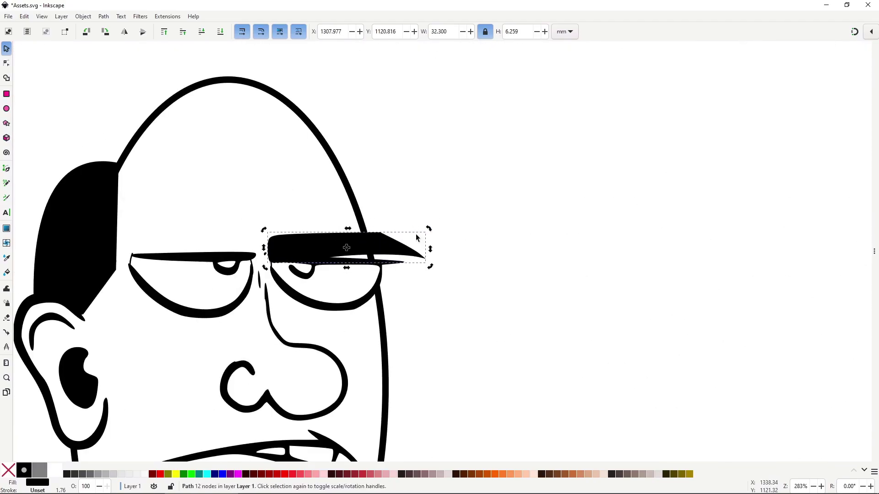
{"action": "mouse_move", "coordinate": [428, 229]}
{"action": "left_mouse_down"}
{"action": "mouse_move", "coordinate": [402, 255]}
{"action": "mouse_move", "coordinate": [402, 285]}
{"action": "mouse_move", "coordinate": [405, 264]}
{"action": "left_mouse_up"}
{"action": "key", "text": "n"}
{"action": "scroll", "coordinate": [412, 264], "scroll_direction": "up", "scroll_amount": 2}
{"action": "scroll", "coordinate": [426, 267], "scroll_direction": "left", "scroll_amount": 5}
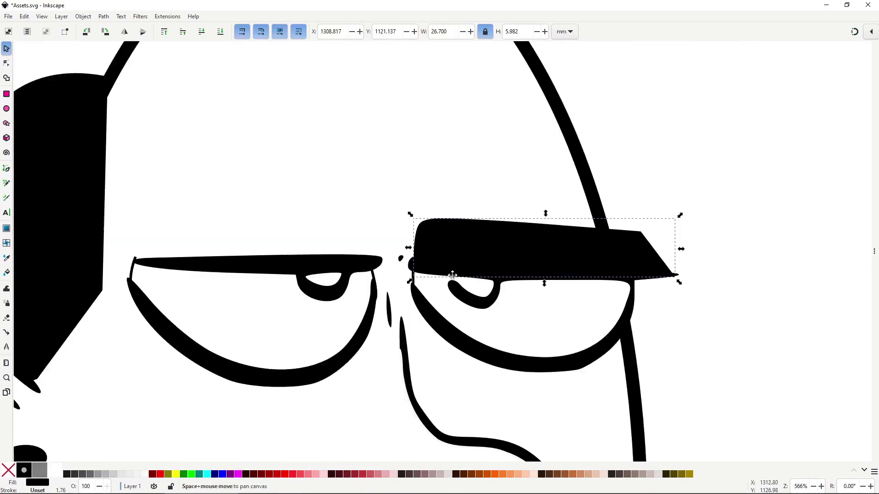
{"action": "scroll", "coordinate": [452, 275], "scroll_direction": "down", "scroll_amount": 3}
{"action": "scroll", "coordinate": [620, 321], "scroll_direction": "down", "scroll_amount": 3}
{"action": "left_click", "coordinate": [364, 314]}
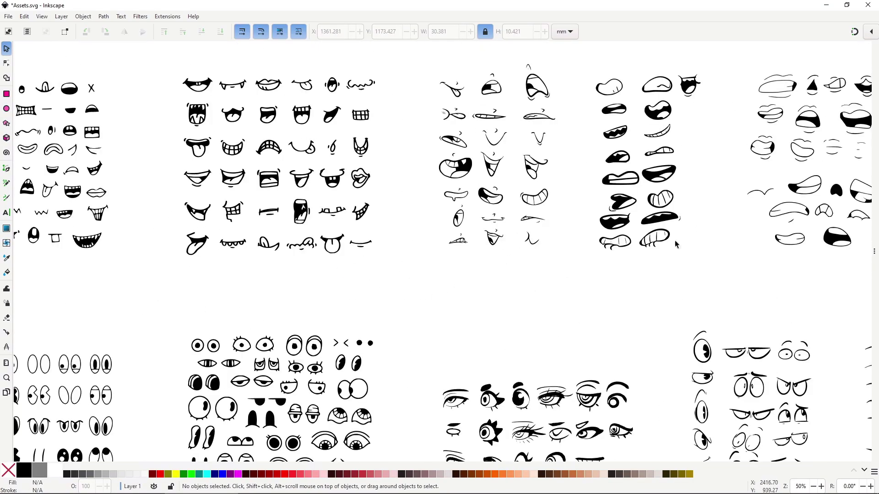
- Put a new mouth on the third head and an ear beside the rightmost head
{"action": "left_click", "coordinate": [393, 277]}
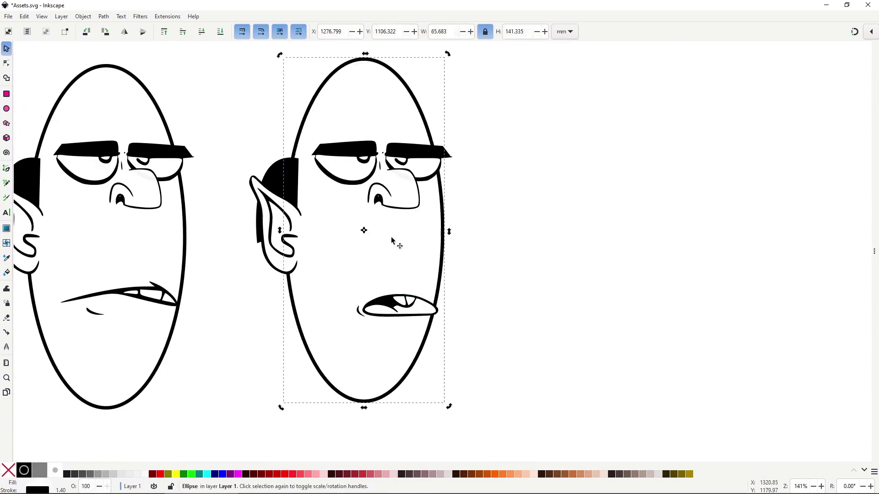
{"action": "left_click", "coordinate": [395, 307]}
{"action": "scroll", "coordinate": [383, 302], "scroll_direction": "down", "scroll_amount": 4}
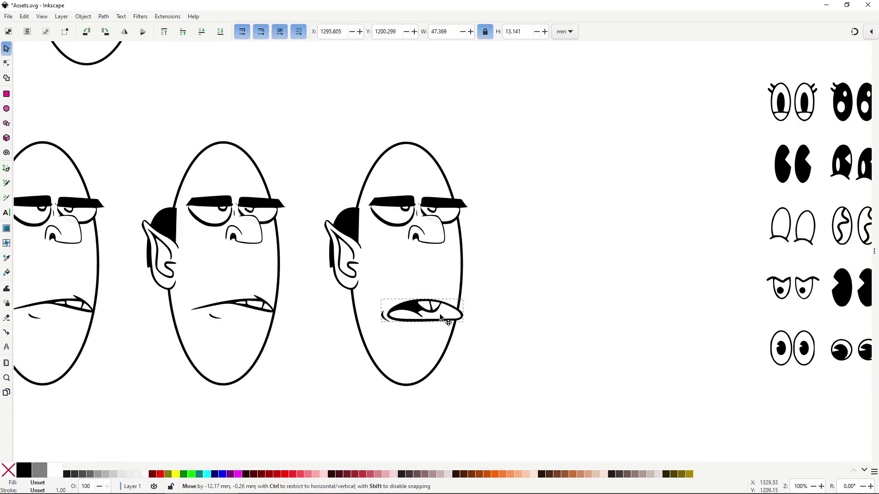
{"action": "left_click", "coordinate": [507, 352]}
{"action": "scroll", "coordinate": [507, 352], "scroll_direction": "down", "scroll_amount": 4}
{"action": "scroll", "coordinate": [507, 352], "scroll_direction": "right", "scroll_amount": 10}
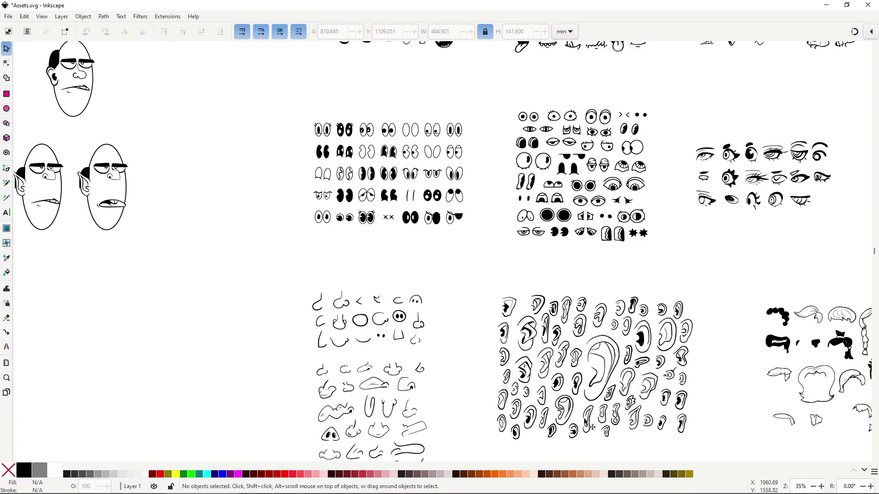
{"action": "left_click_drag", "start_coordinate": [275, 323], "coordinate": [284, 176]}
{"action": "key", "text": "n"}
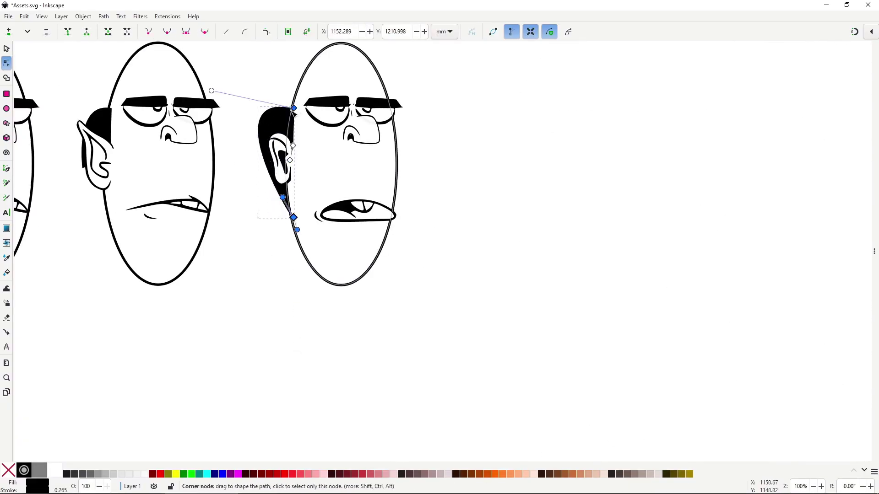
{"action": "key", "text": "space"}
{"action": "scroll", "coordinate": [427, 345], "scroll_direction": "down", "scroll_amount": 2}
{"action": "scroll", "coordinate": [427, 345], "scroll_direction": "down", "scroll_amount": 3}
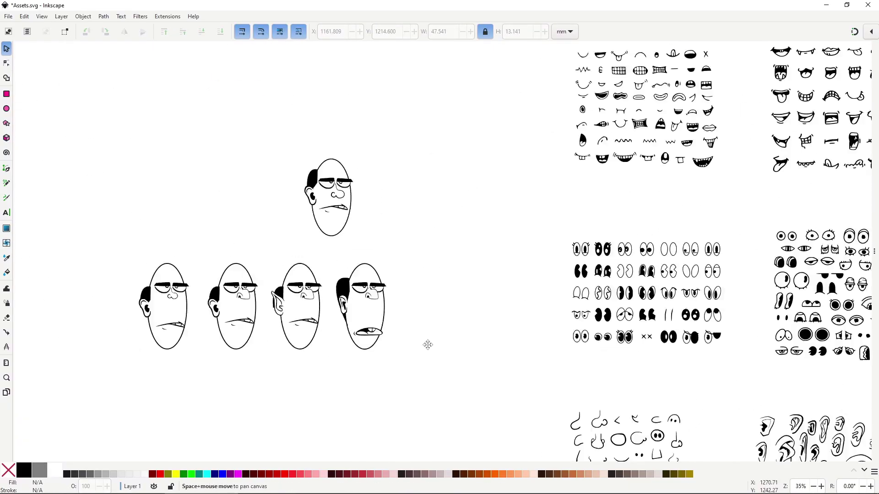
{"action": "scroll", "coordinate": [427, 345], "scroll_direction": "up", "scroll_amount": 1}
- Add a node atop one head outline and pull it into a pointed bump
{"action": "double_click", "coordinate": [336, 308]}
{"action": "scroll", "coordinate": [377, 288], "scroll_direction": "down", "scroll_amount": 3}
{"action": "scroll", "coordinate": [378, 337], "scroll_direction": "up", "scroll_amount": 4}
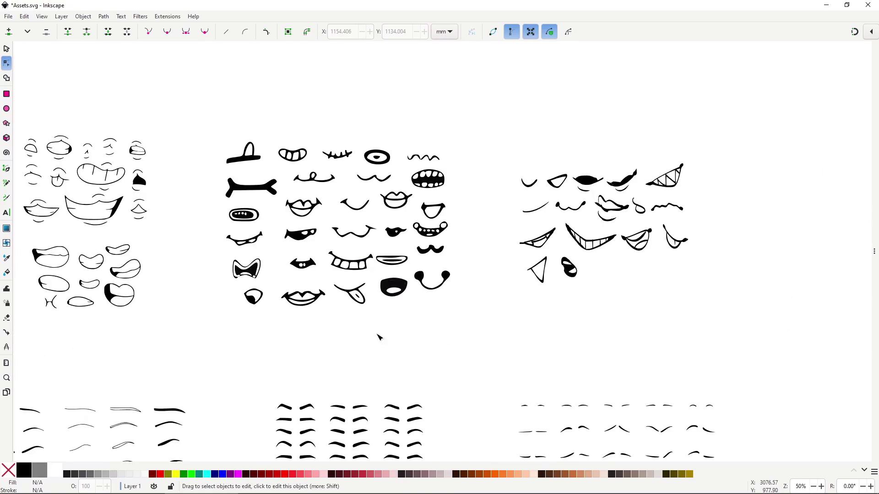
{"action": "scroll", "coordinate": [377, 337], "scroll_direction": "up", "scroll_amount": 3}
{"action": "key", "text": "3"}
{"action": "left_click_drag", "start_coordinate": [239, 147], "coordinate": [234, 131]}
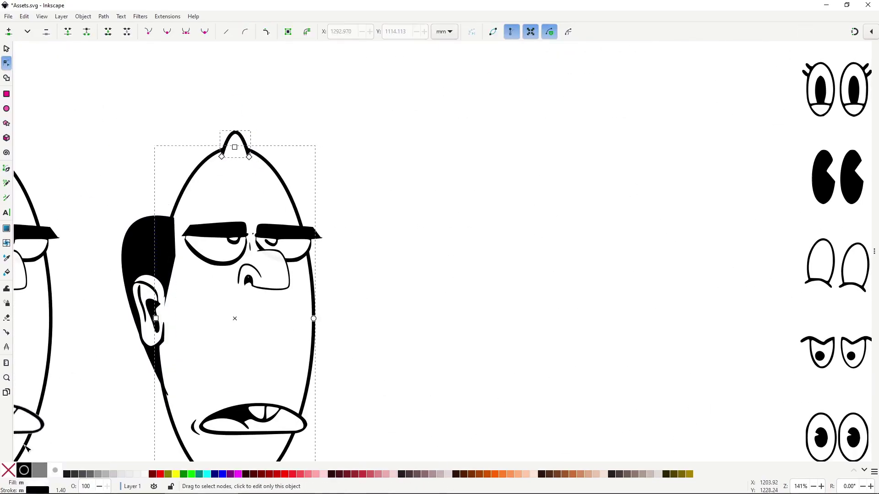
{"action": "key", "text": "space"}
{"action": "scroll", "coordinate": [246, 137], "scroll_direction": "down", "scroll_amount": 2}
{"action": "scroll", "coordinate": [246, 138], "scroll_direction": "down", "scroll_amount": 3}
{"action": "scroll", "coordinate": [439, 357], "scroll_direction": "down", "scroll_amount": 3}
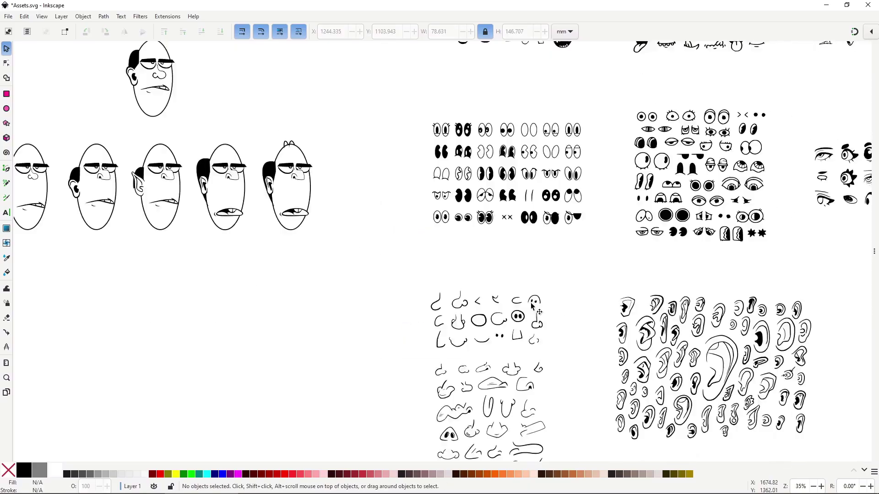
{"action": "scroll", "coordinate": [440, 357], "scroll_direction": "down", "scroll_amount": 3}
{"action": "scroll", "coordinate": [326, 152], "scroll_direction": "up", "scroll_amount": 1}
- Give the fourth head a nose with the mouth below it, and position the fifth head's mouth
{"action": "left_click_drag", "start_coordinate": [327, 152], "coordinate": [309, 128]}
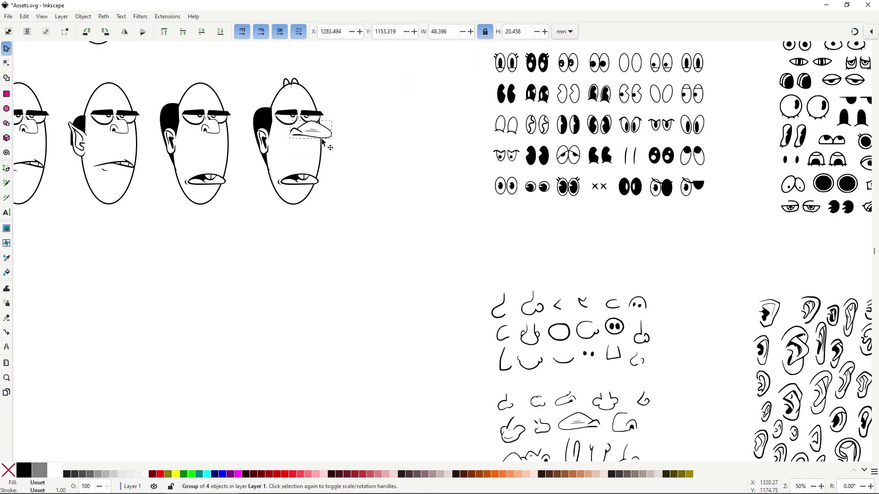
{"action": "scroll", "coordinate": [323, 142], "scroll_direction": "up", "scroll_amount": 1}
{"action": "left_click", "coordinate": [444, 300]}
{"action": "left_click_drag", "start_coordinate": [352, 305], "coordinate": [358, 260]}
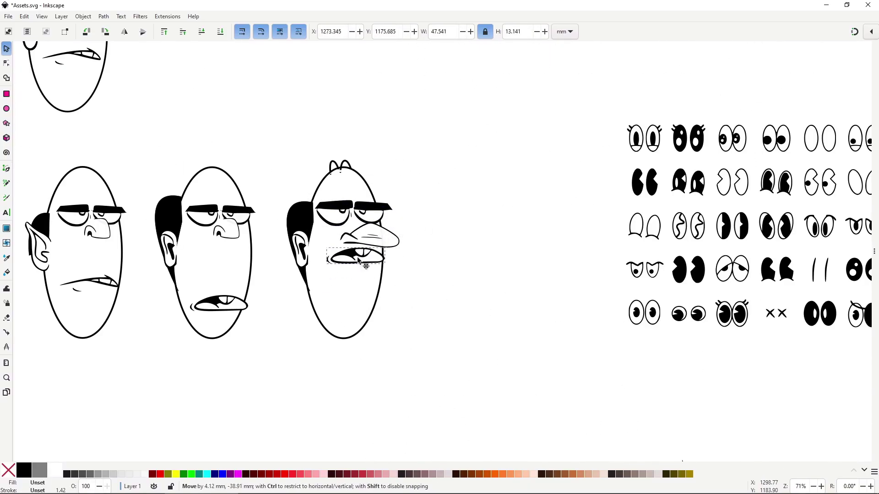
{"action": "scroll", "coordinate": [390, 304], "scroll_direction": "down", "scroll_amount": 1}
{"action": "scroll", "coordinate": [467, 300], "scroll_direction": "up", "scroll_amount": 1}
{"action": "scroll", "coordinate": [467, 300], "scroll_direction": "down", "scroll_amount": 6}
{"action": "scroll", "coordinate": [390, 217], "scroll_direction": "up", "scroll_amount": 3}
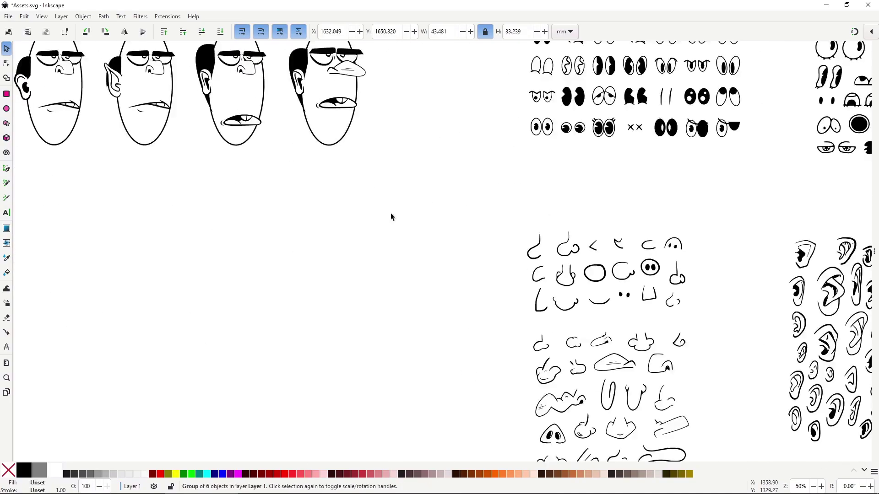
{"action": "scroll", "coordinate": [390, 217], "scroll_direction": "up", "scroll_amount": 3}
{"action": "left_click_drag", "start_coordinate": [449, 183], "coordinate": [453, 194]}
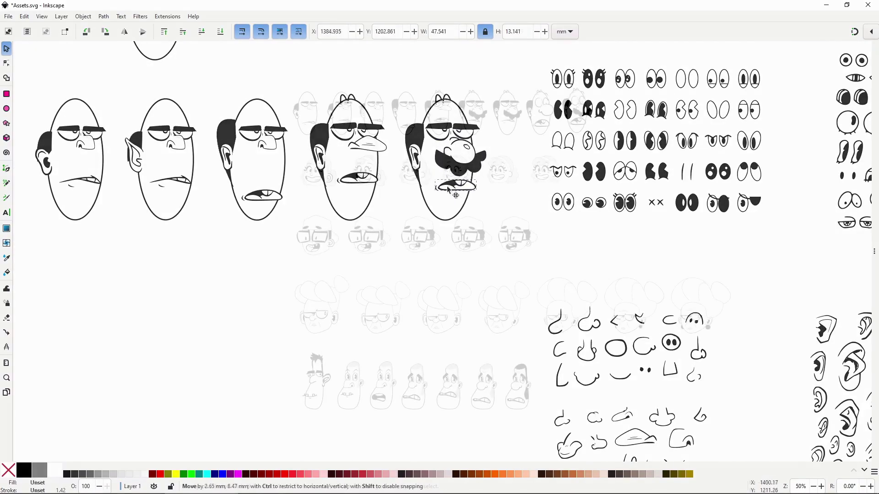